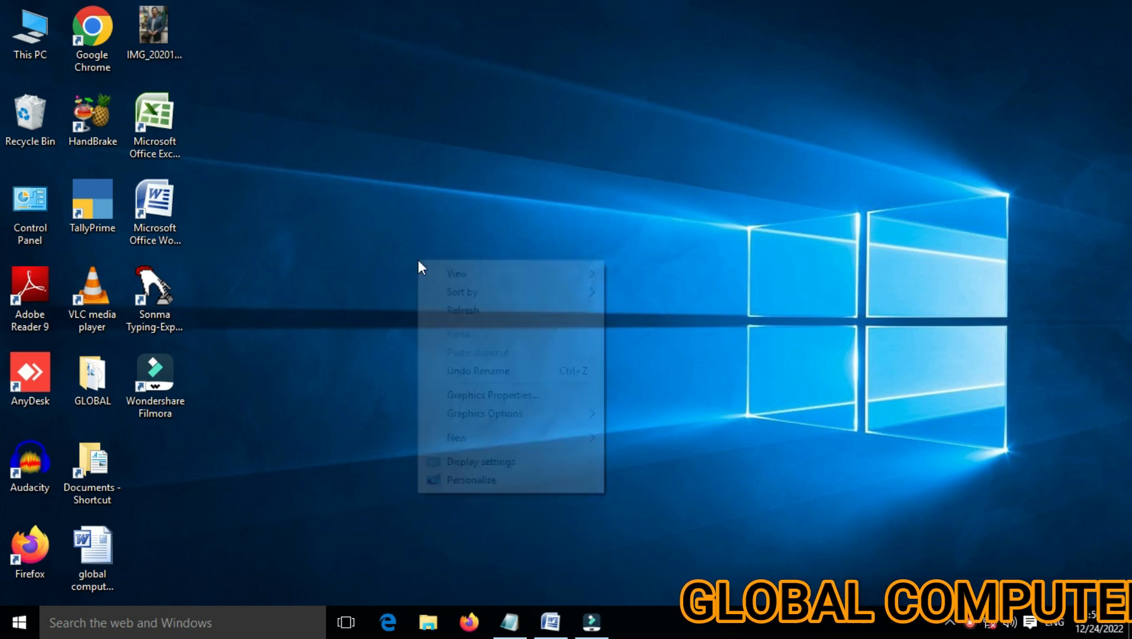
click(443, 307)
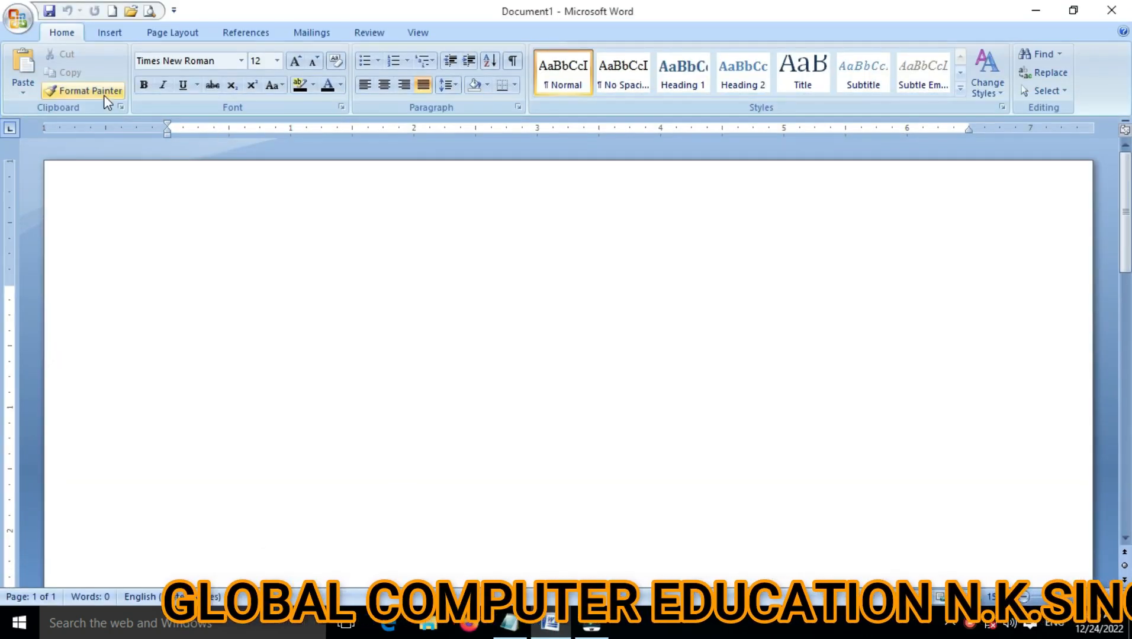
click(121, 33)
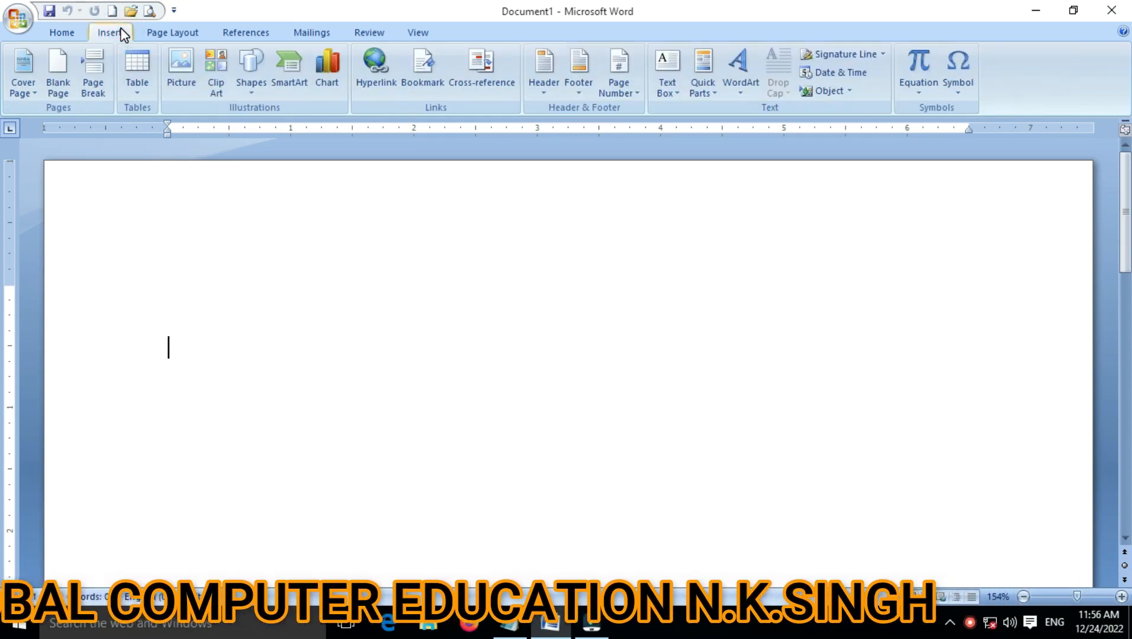
click(188, 34)
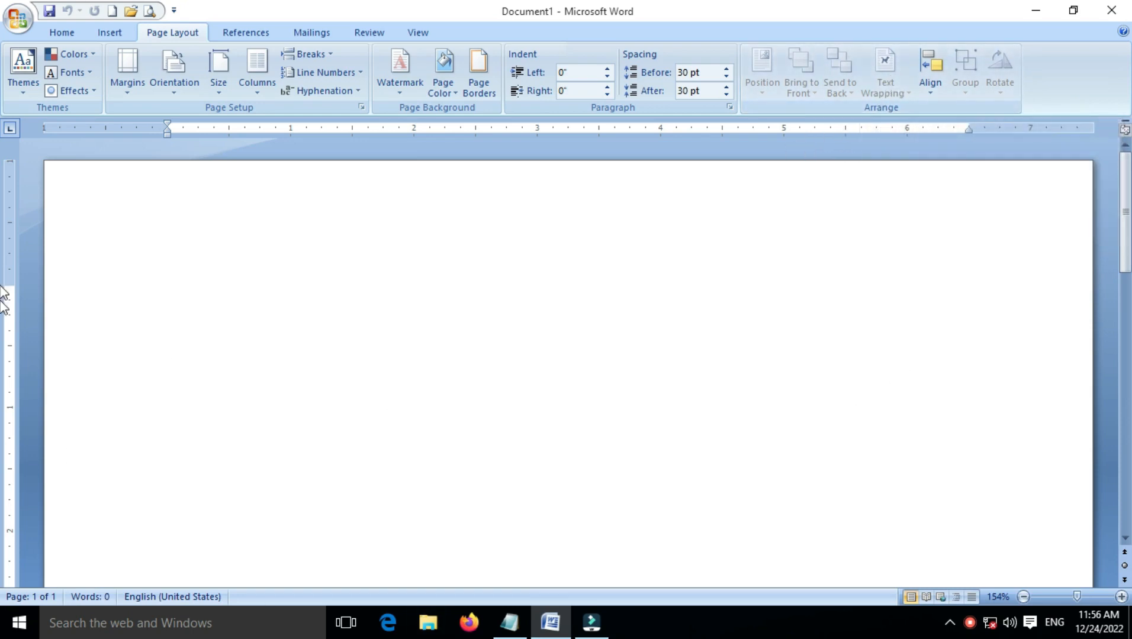
Step: Open the recent document "global computer eduction" and look over its first page
click(18, 25)
click(173, 72)
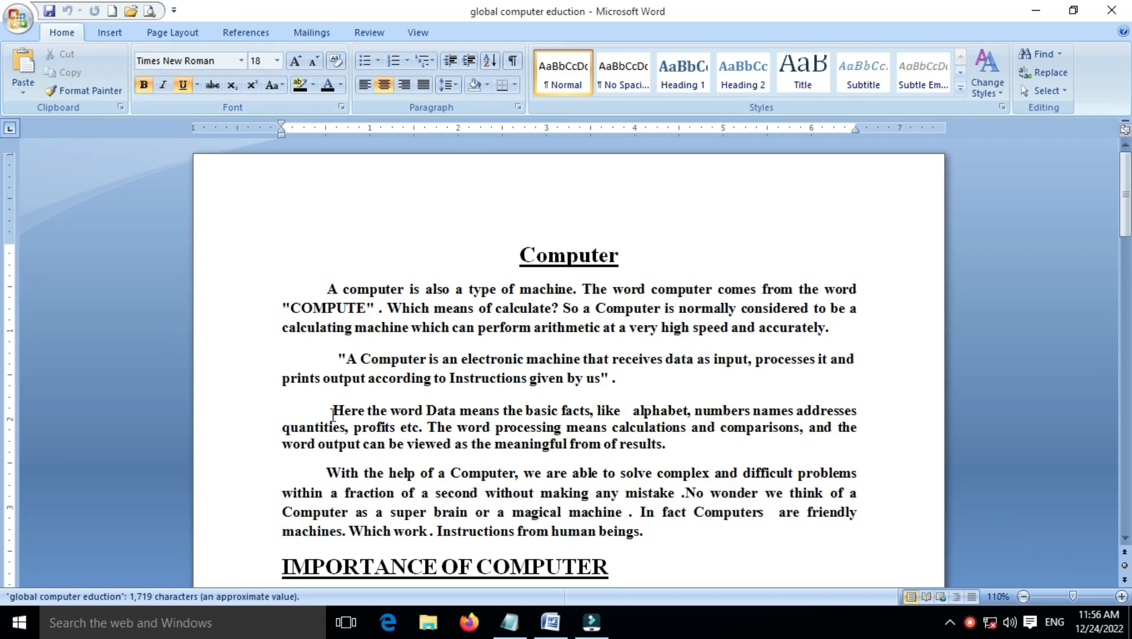
scroll(461, 377, down, 3)
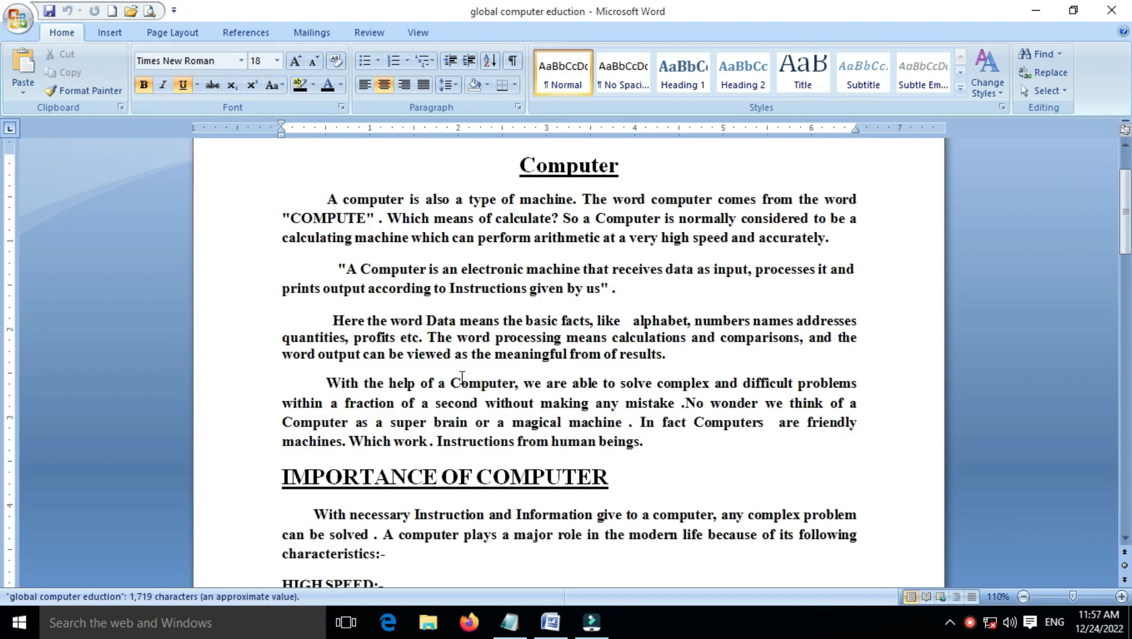
scroll(462, 377, up, 3)
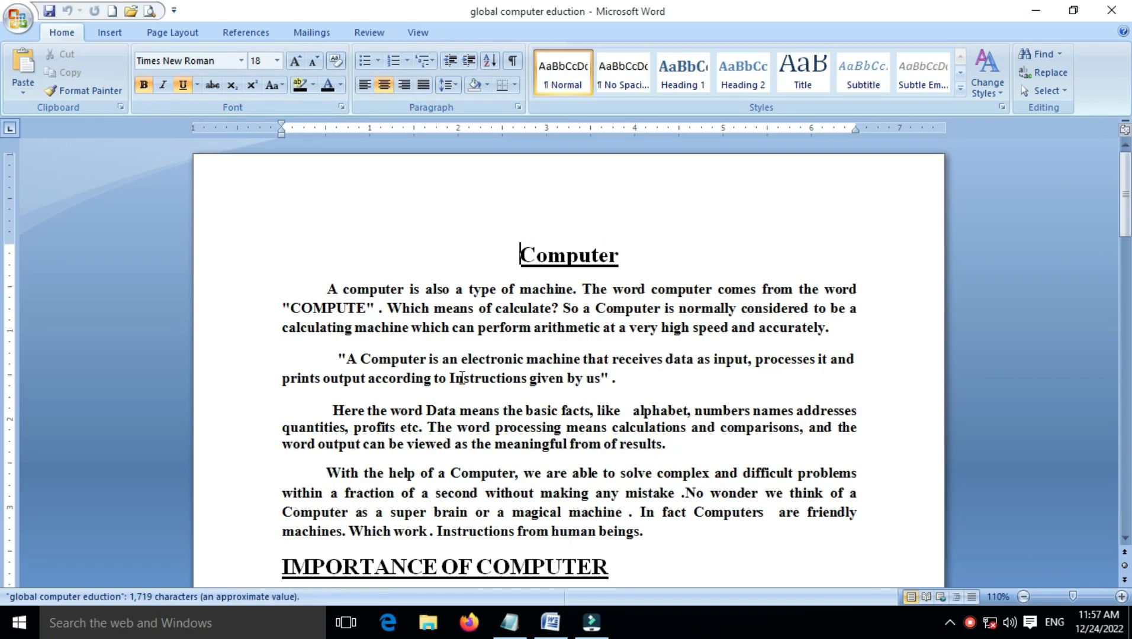
Step: Draw a circle about 2.02" high and 2.07" wide over the paragraphs above the IMPORTANCE OF COMPUTER heading
click(111, 33)
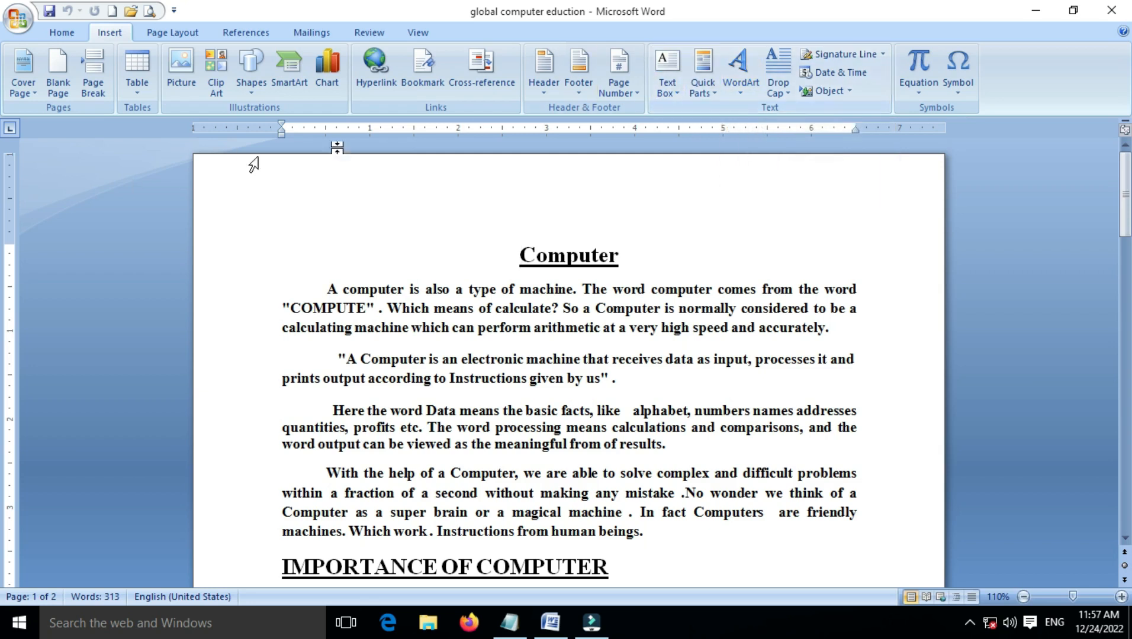
click(549, 371)
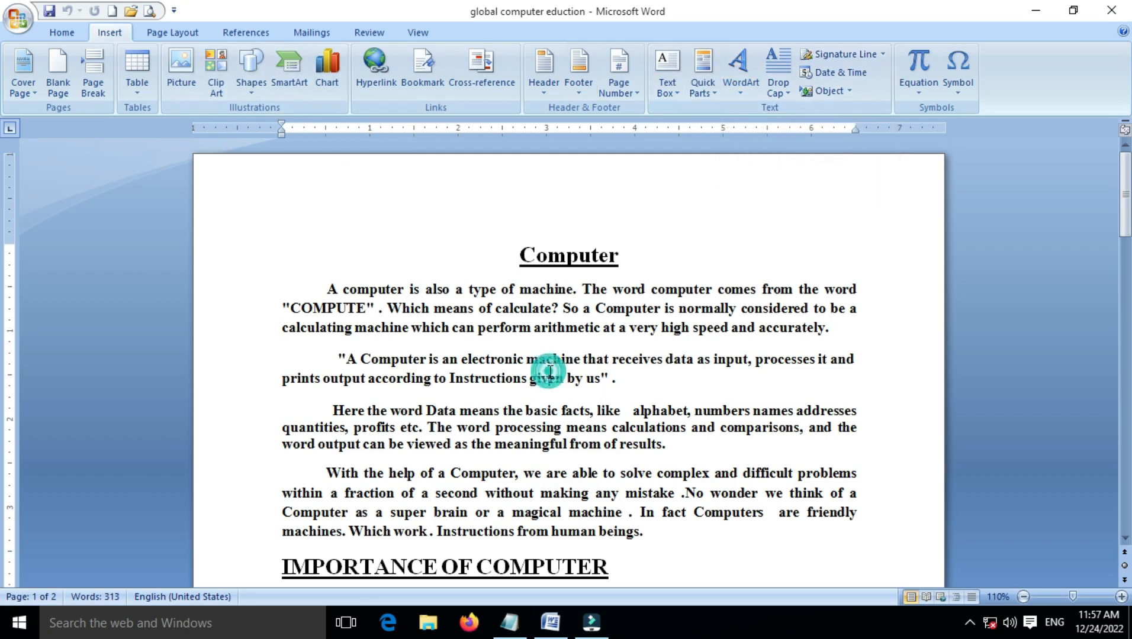
click(251, 74)
click(310, 142)
drag(456, 362, 638, 540)
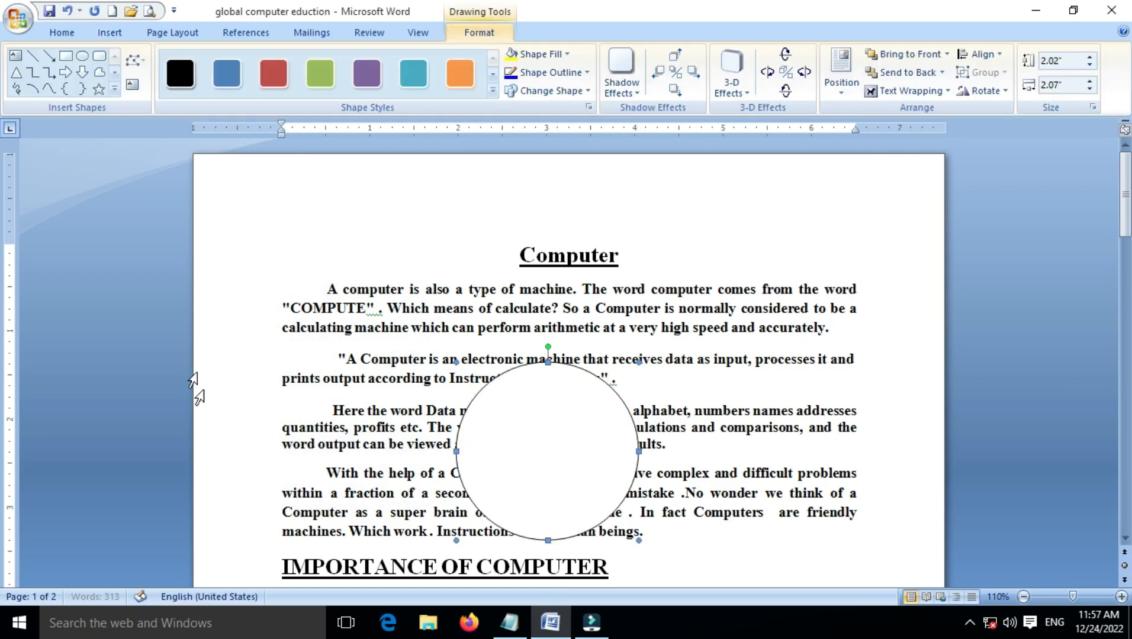
Step: Fill the circle with the picture IMG_20201130_200810 from the PICTURE SELF folder on Local Disk (E:)
click(566, 54)
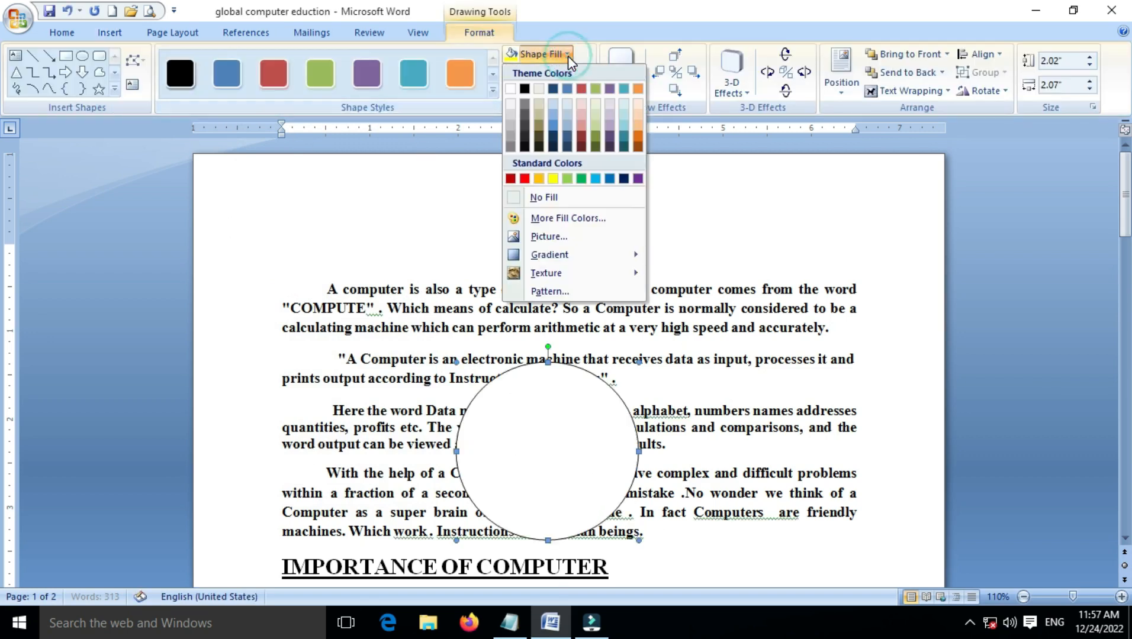
click(565, 238)
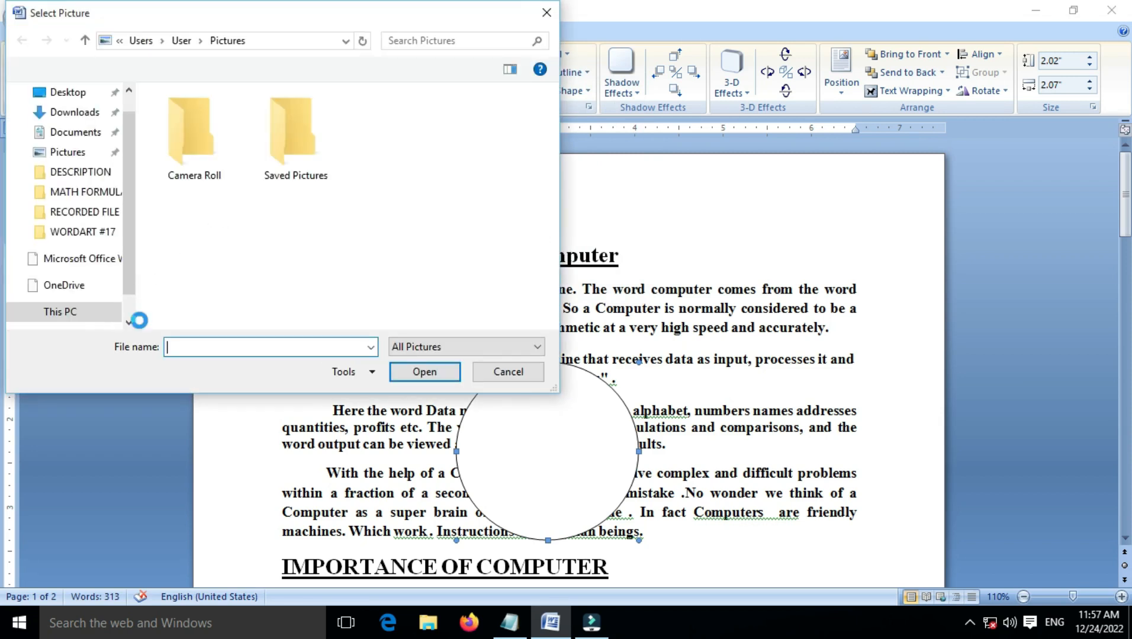
click(129, 323)
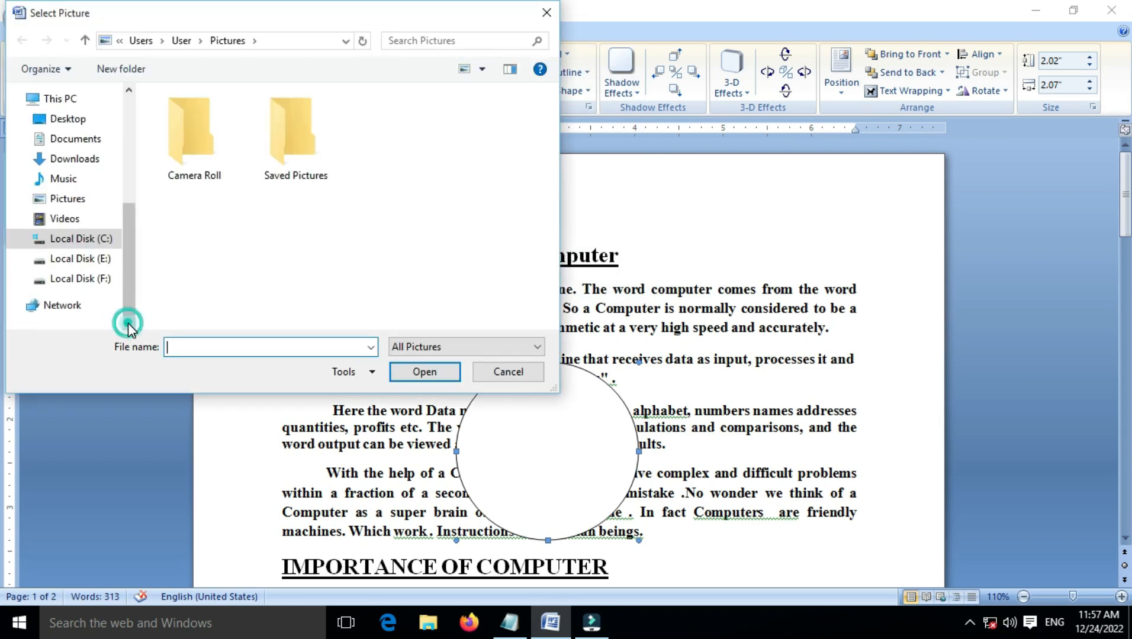
click(89, 258)
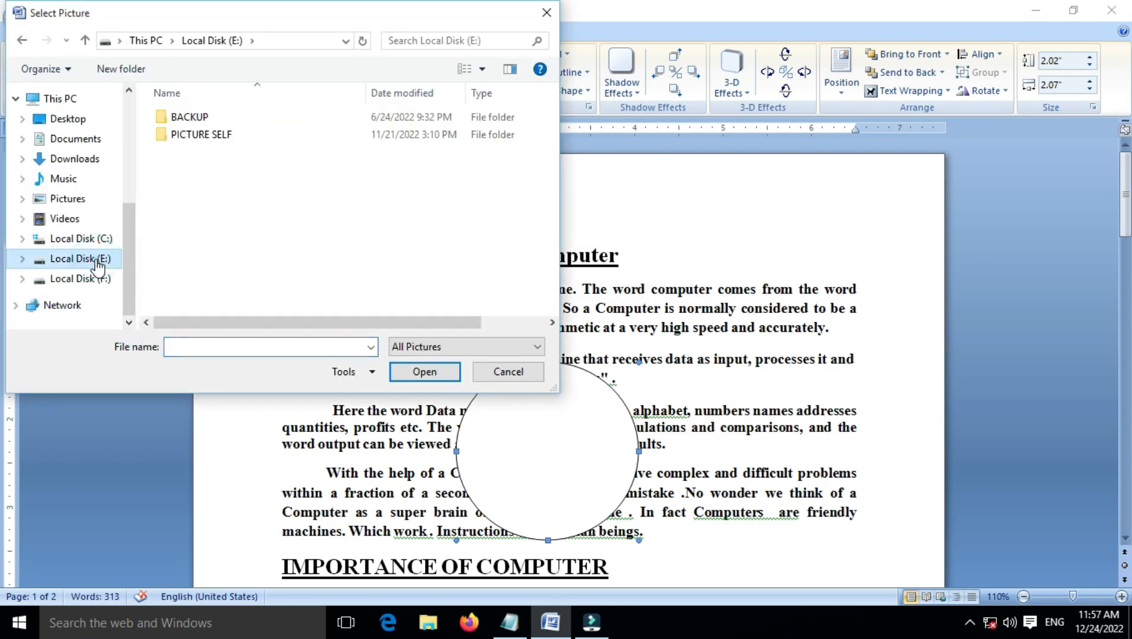
double_click(181, 135)
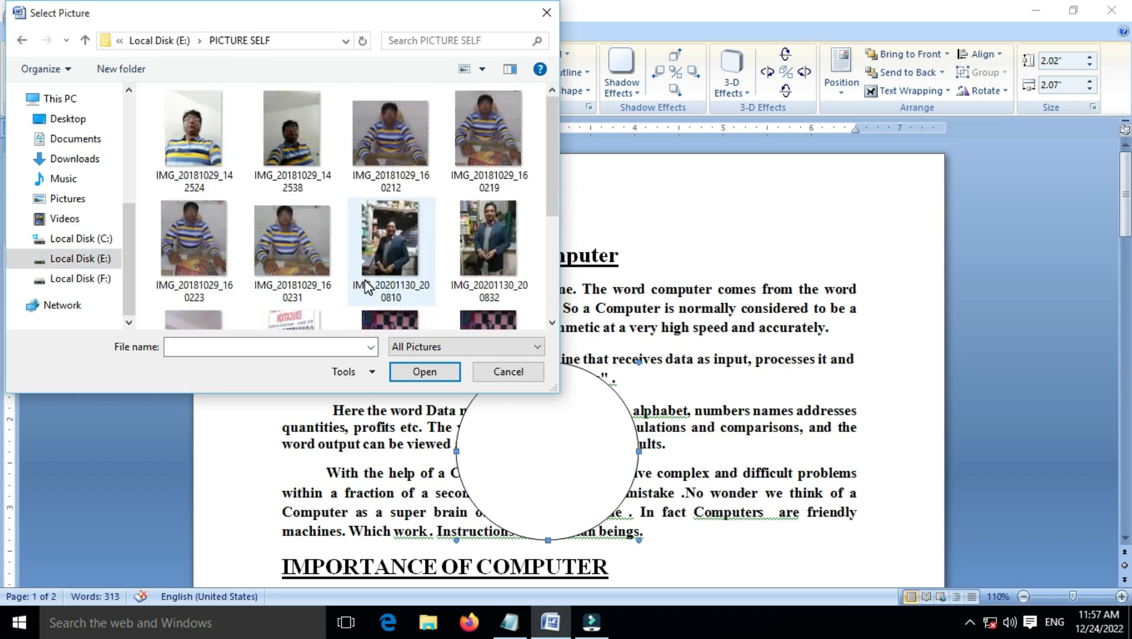
click(370, 283)
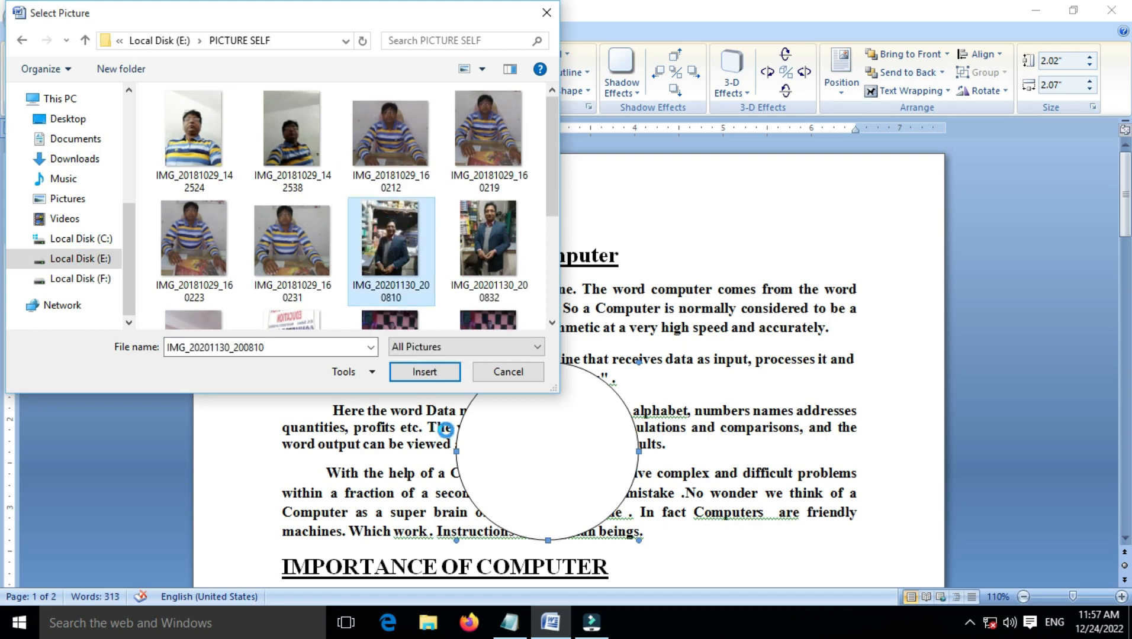
click(428, 373)
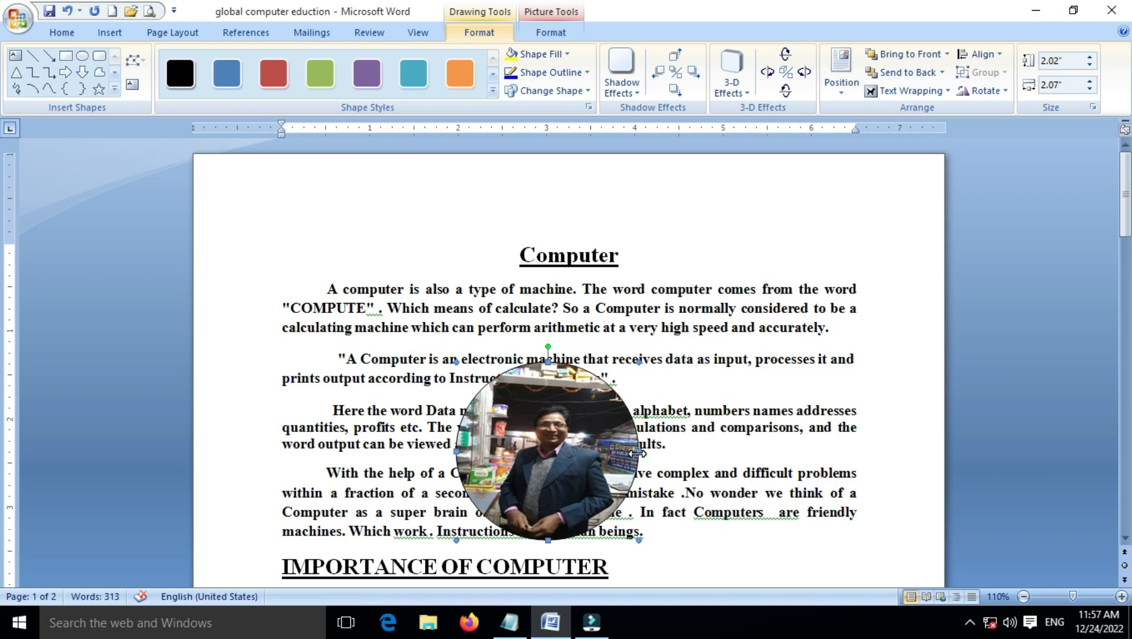
Step: Narrow the picture-filled circle to about 1.91" and move it down so it overlaps the IMPORTANCE OF COMPUTER heading
drag(638, 452, 625, 451)
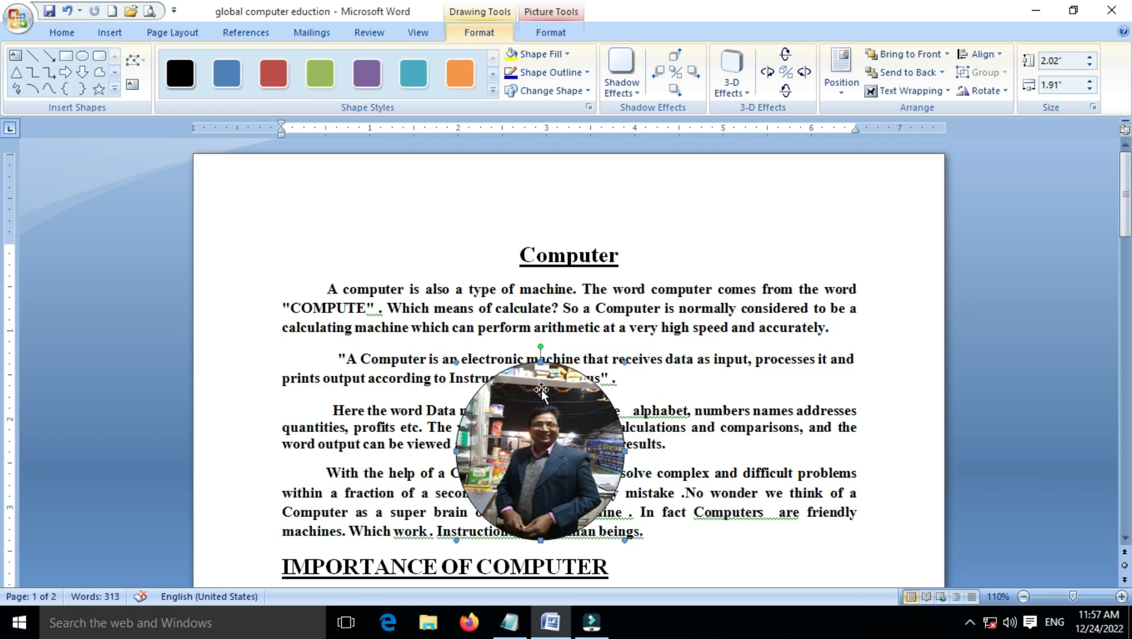
drag(546, 433, 546, 381)
scroll(547, 385, down, 1)
drag(542, 323, 544, 410)
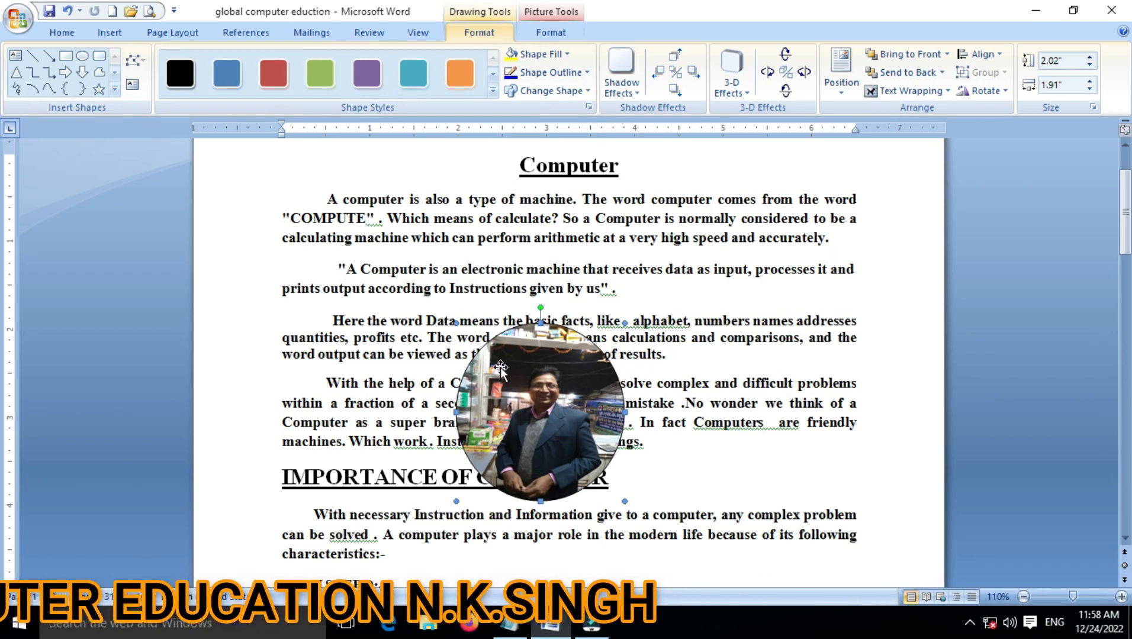
scroll(500, 370, down, 2)
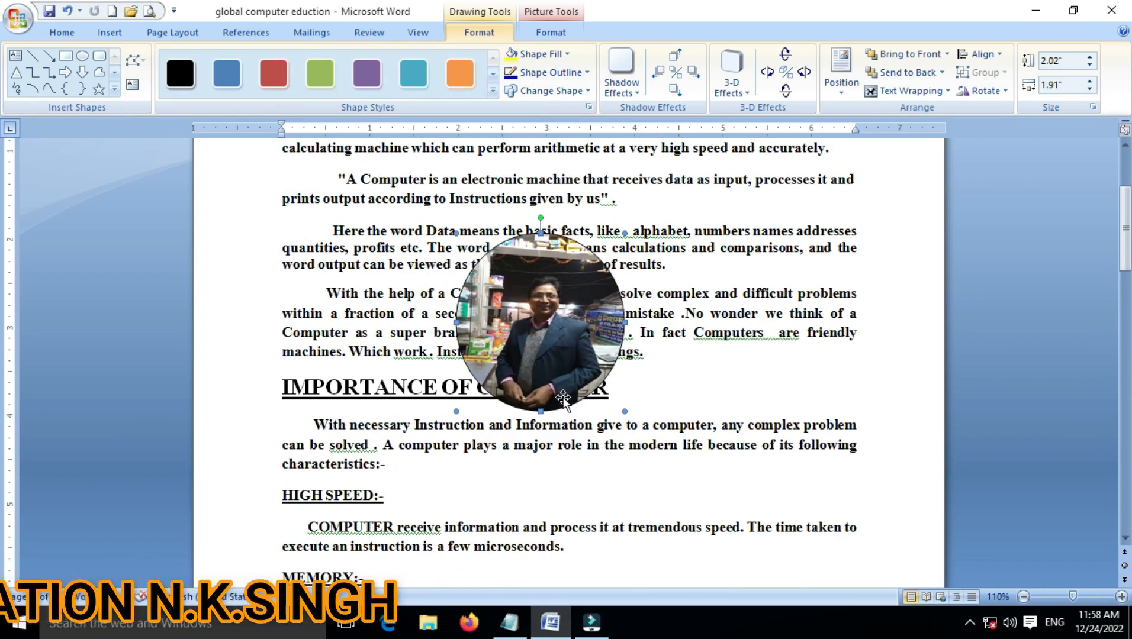
scroll(629, 405, down, 3)
scroll(629, 405, up, 4)
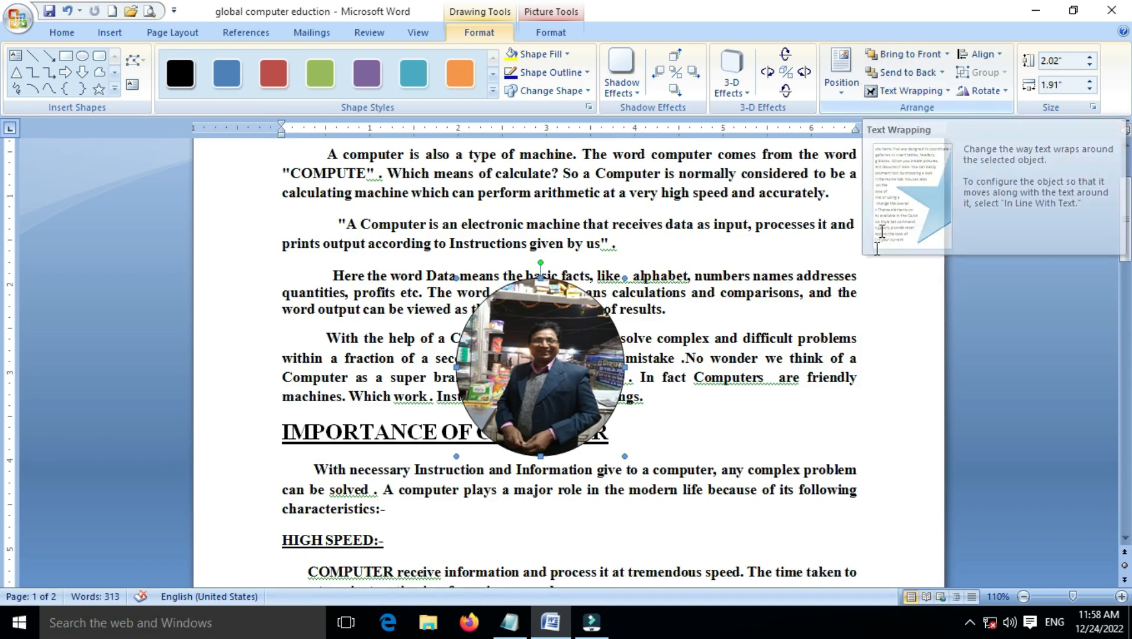
Step: Set the picture circle's text wrapping to In Line with Text and check the surrounding layout
click(920, 93)
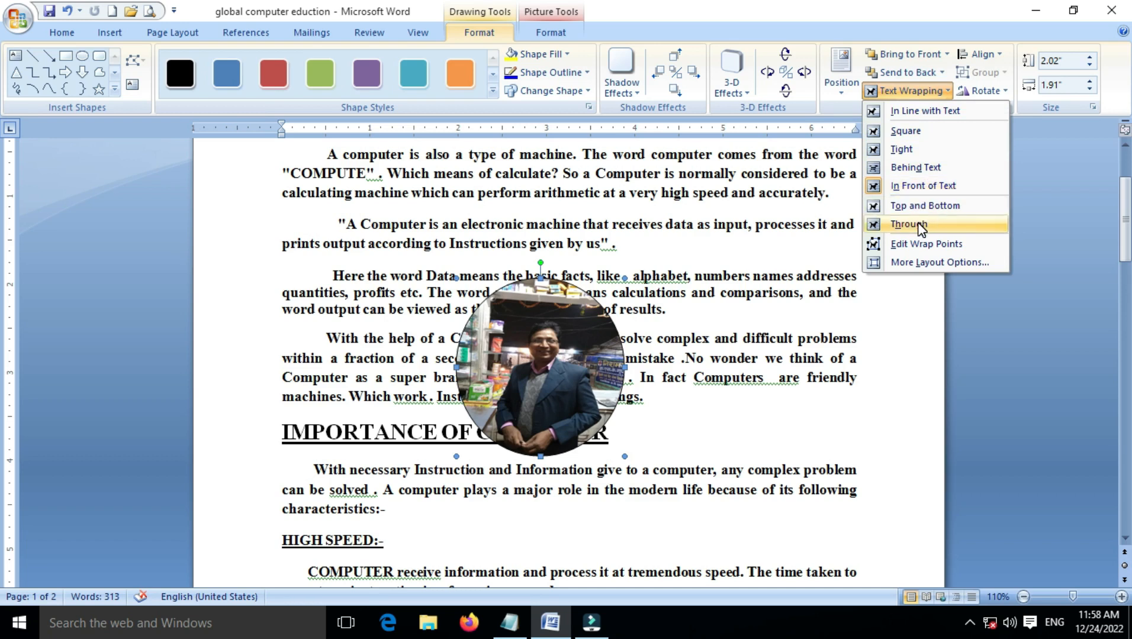
click(909, 116)
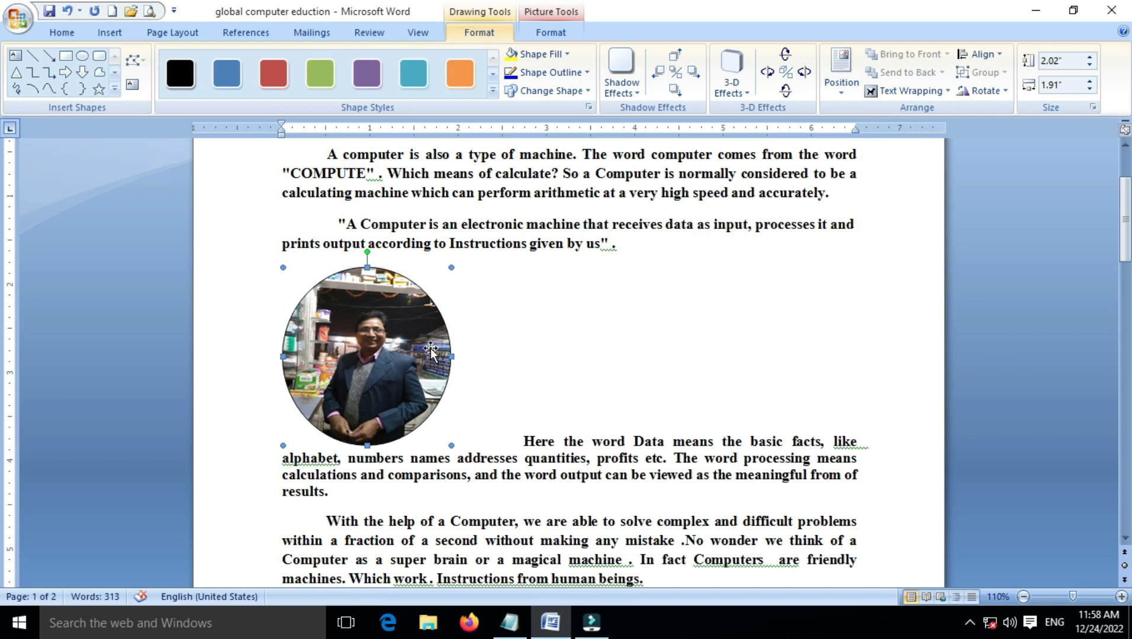
scroll(468, 333, down, 2)
scroll(467, 332, up, 2)
Step: Apply Square text wrapping to the picture circle and change it to Tight
click(909, 91)
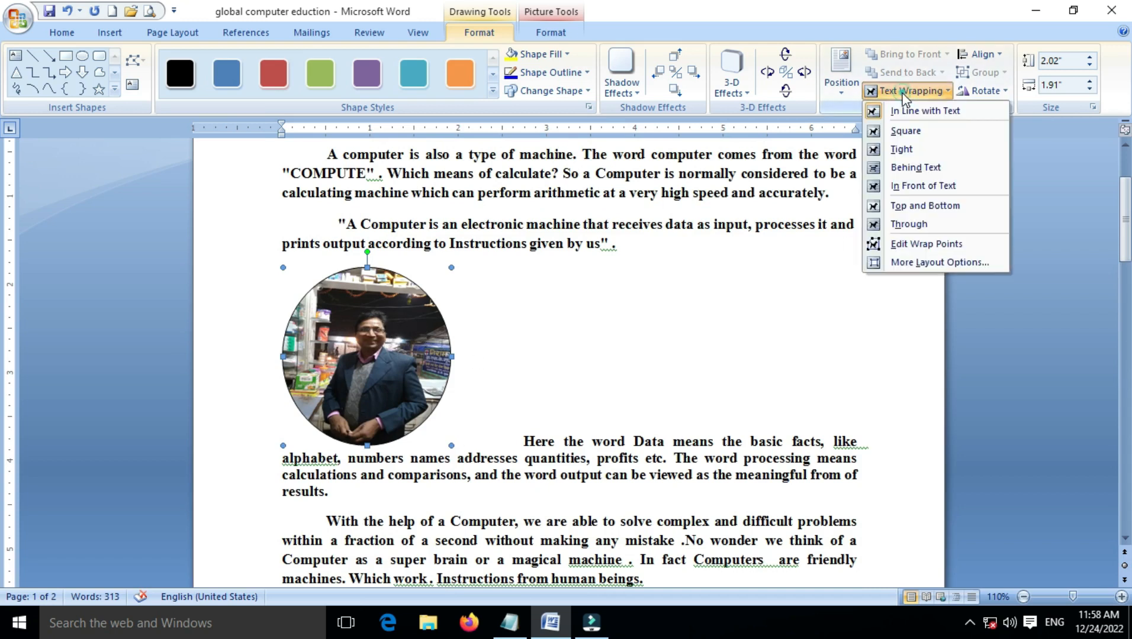
click(904, 130)
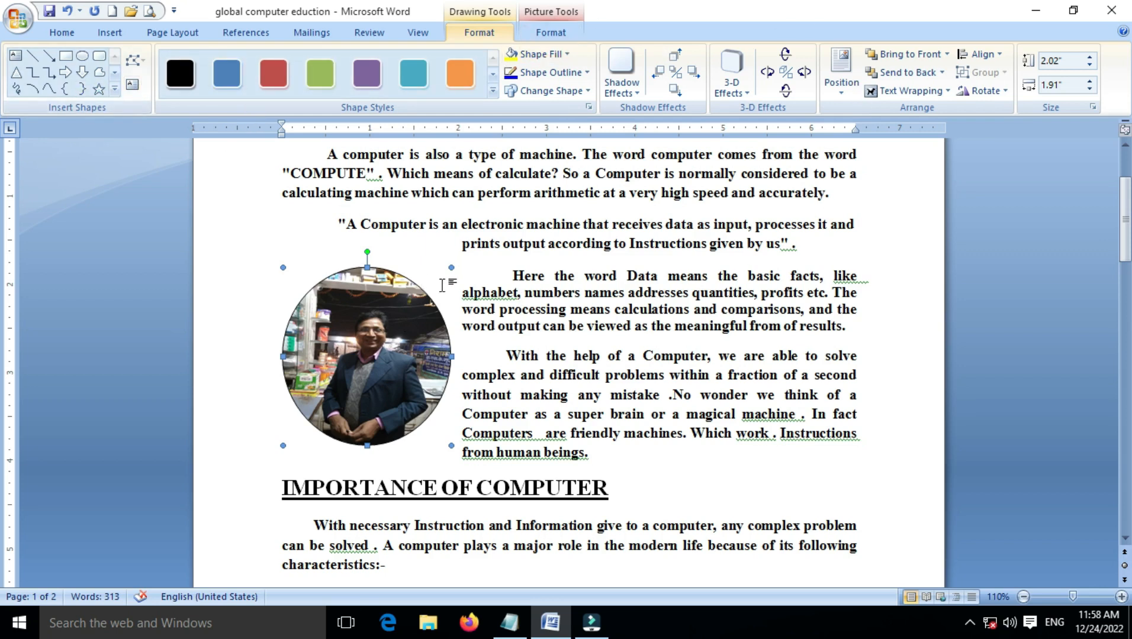
click(881, 94)
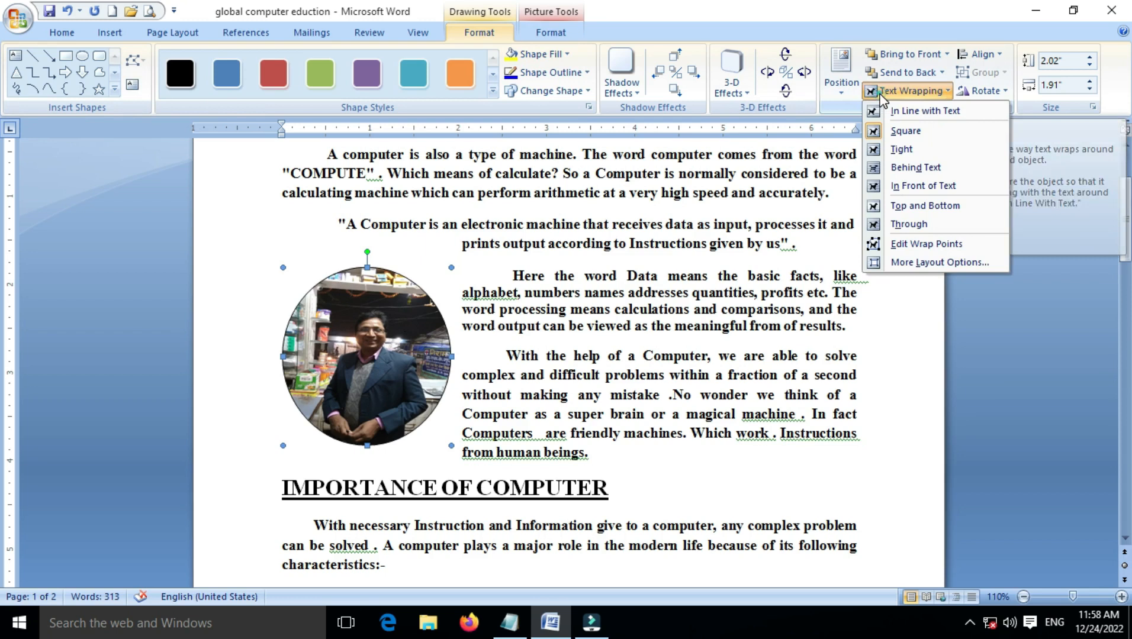
click(901, 150)
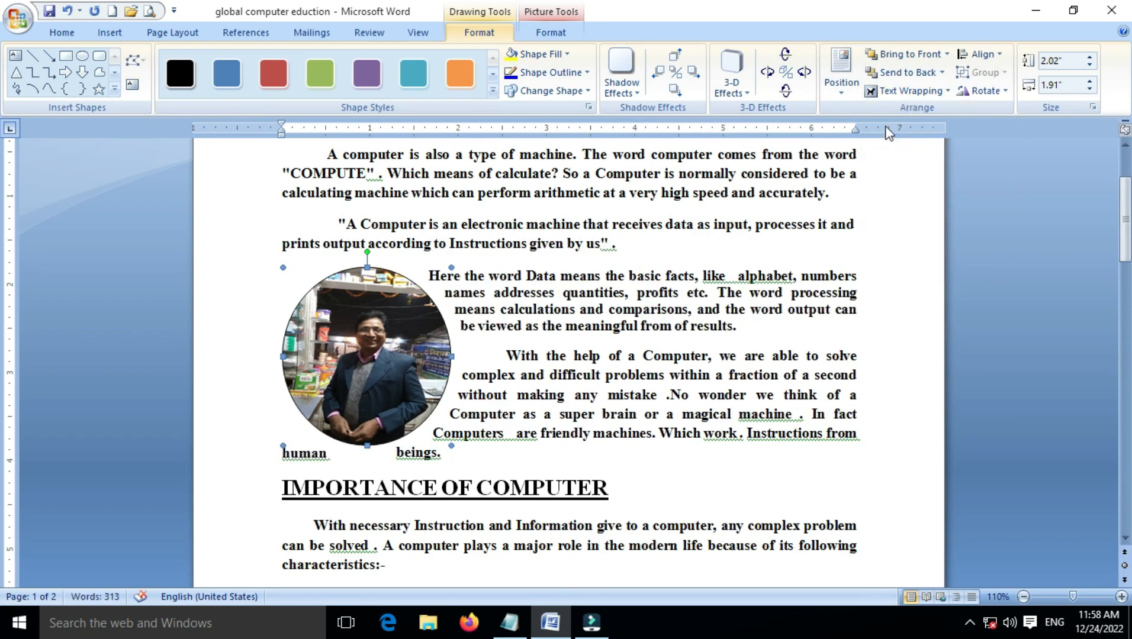
Step: Set the picture circle's text wrapping to Behind Text and try to select the circle through the paragraphs
click(910, 91)
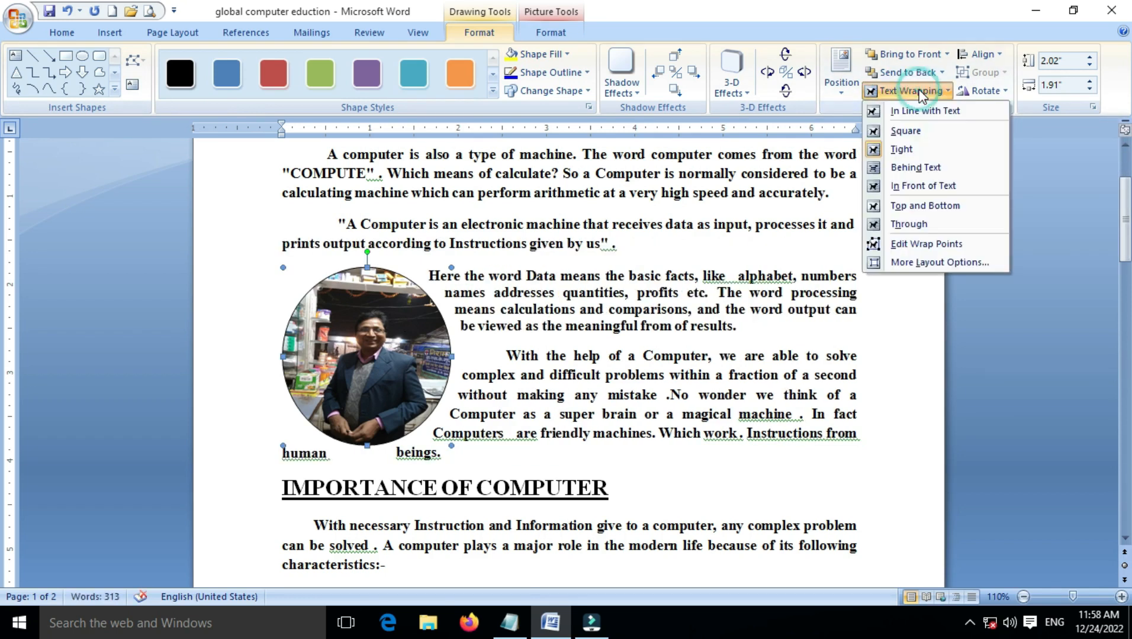
click(918, 167)
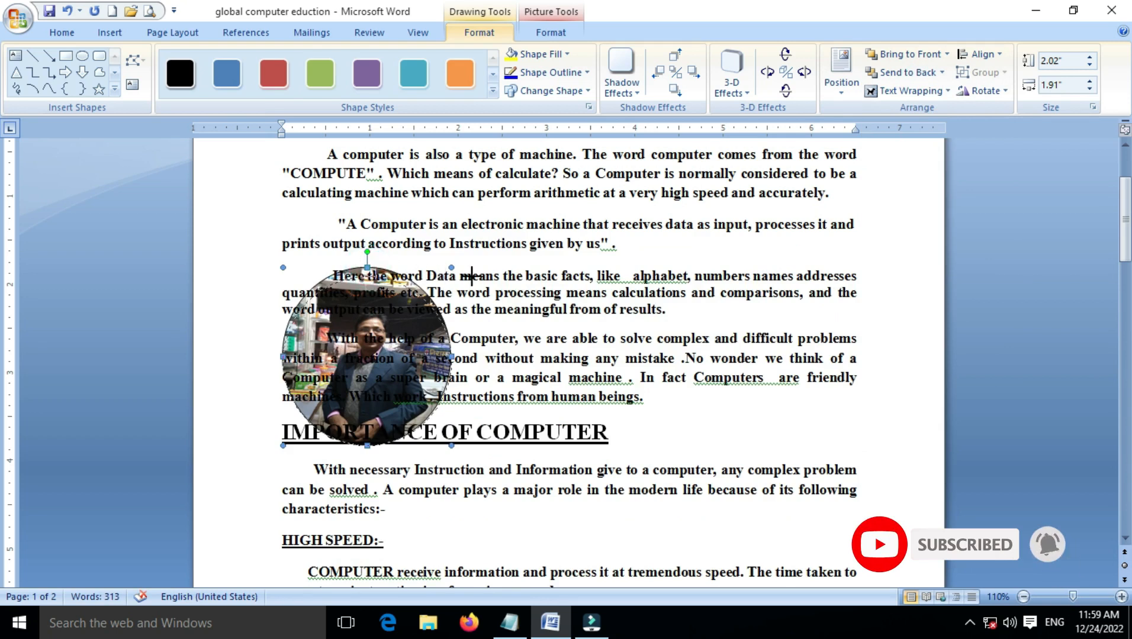
click(382, 376)
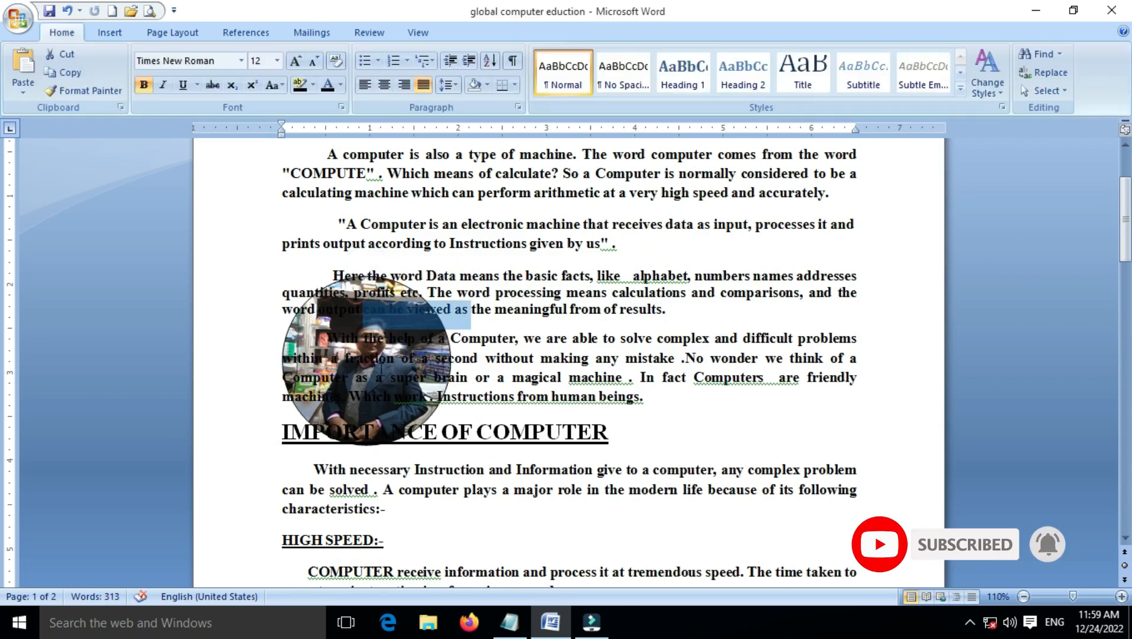
scroll(382, 375, down, 5)
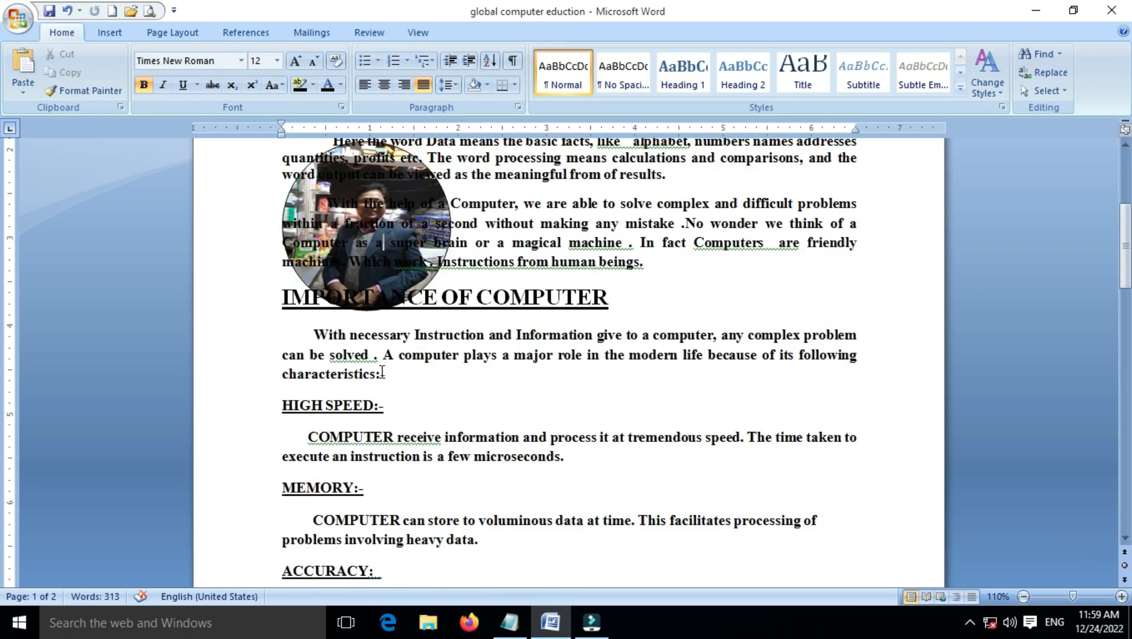
scroll(381, 372, up, 3)
click(368, 309)
scroll(378, 219, up, 2)
click(368, 317)
click(329, 301)
click(372, 277)
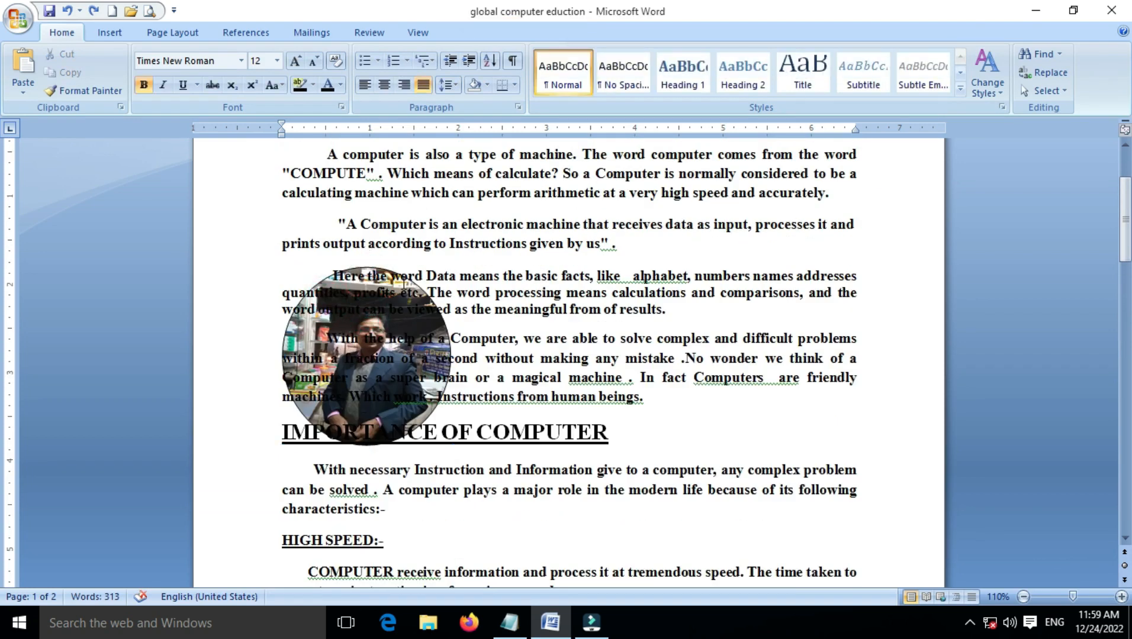
Step: Move the picture circle to the middle of the text column and set its text wrapping to In Front of Text
drag(373, 276, 592, 285)
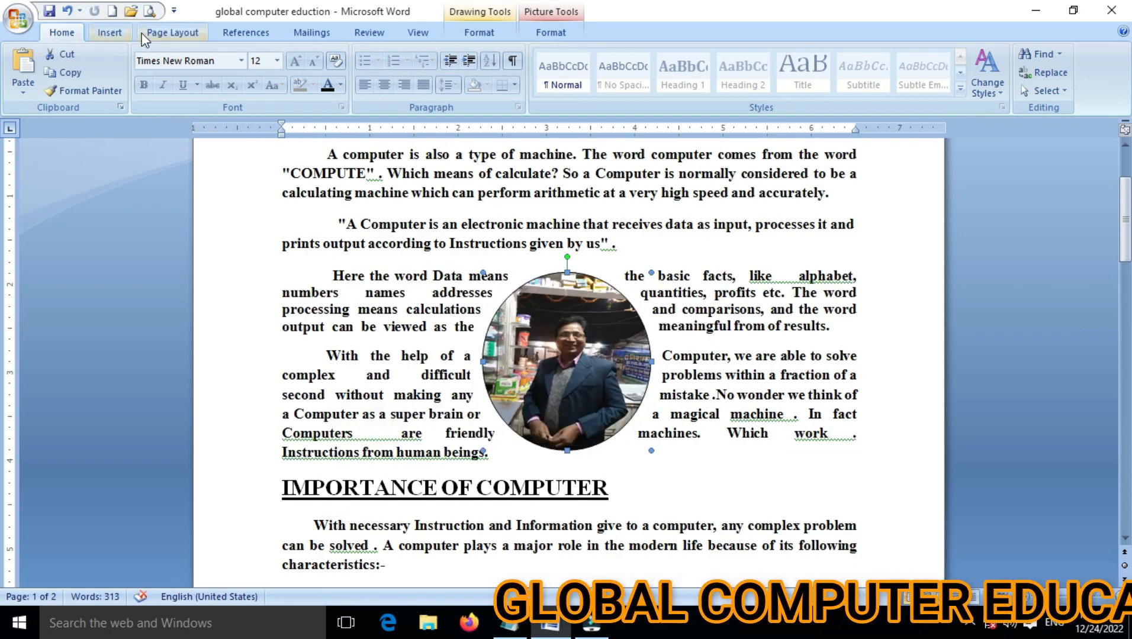
click(160, 34)
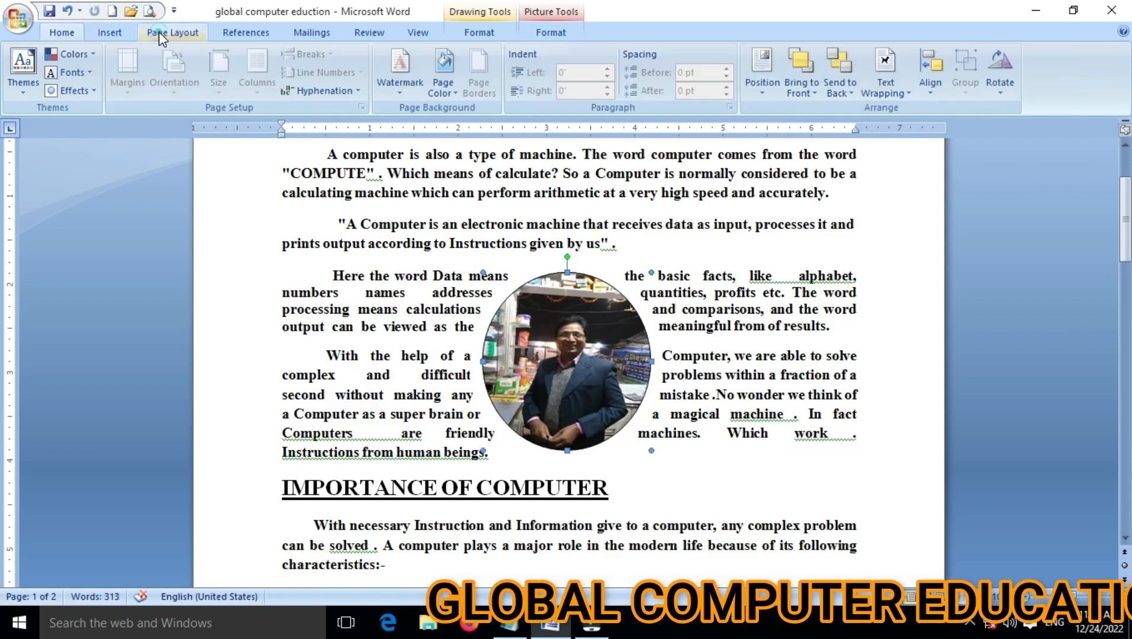
click(873, 86)
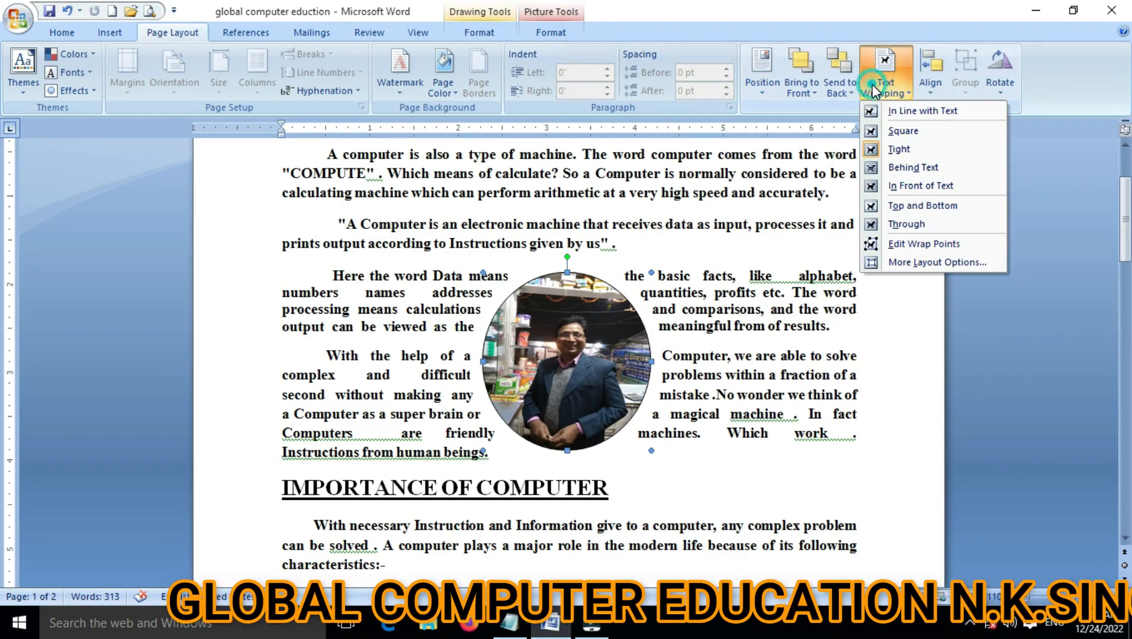
click(891, 186)
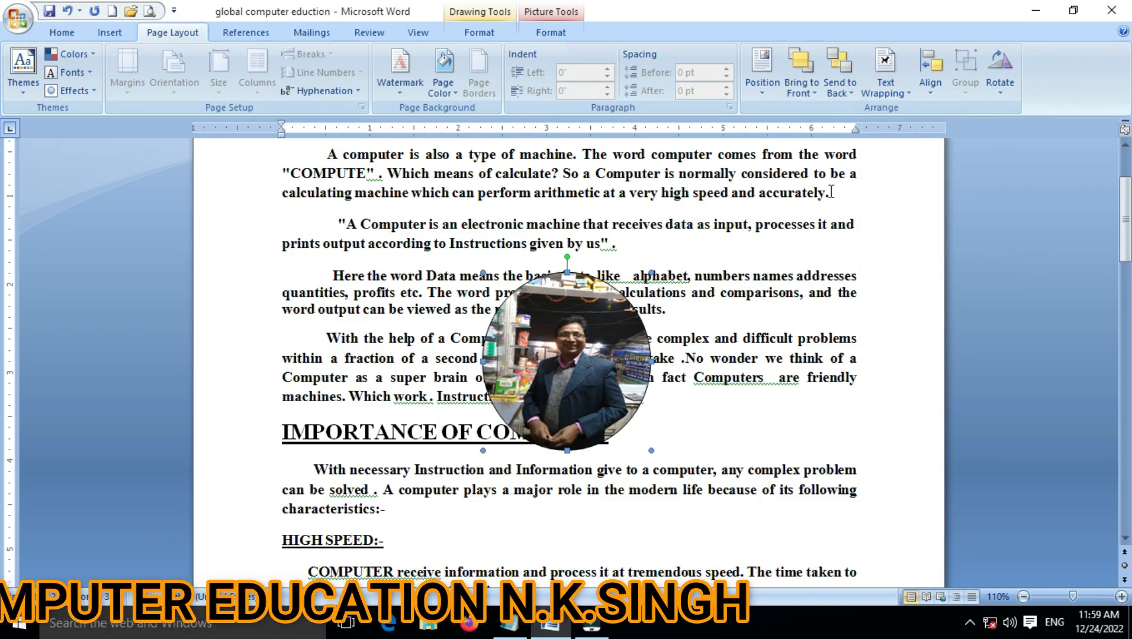
Step: Set the picture circle's text wrapping to Top and Bottom and move it down into the "With the help of a Computer" paragraph
drag(603, 325, 572, 293)
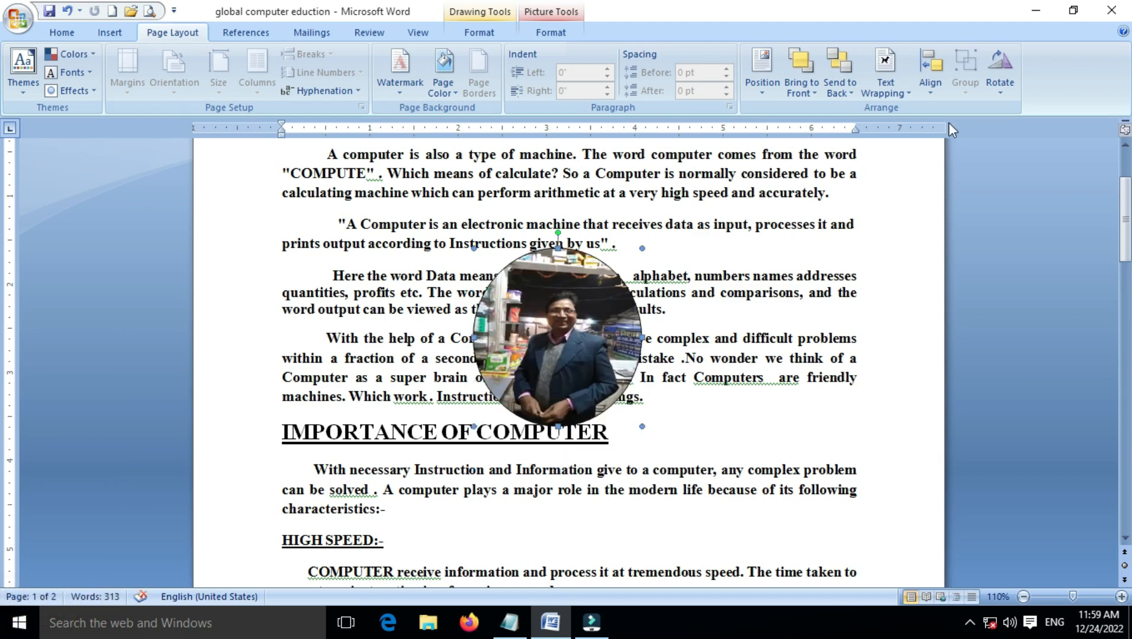
click(912, 96)
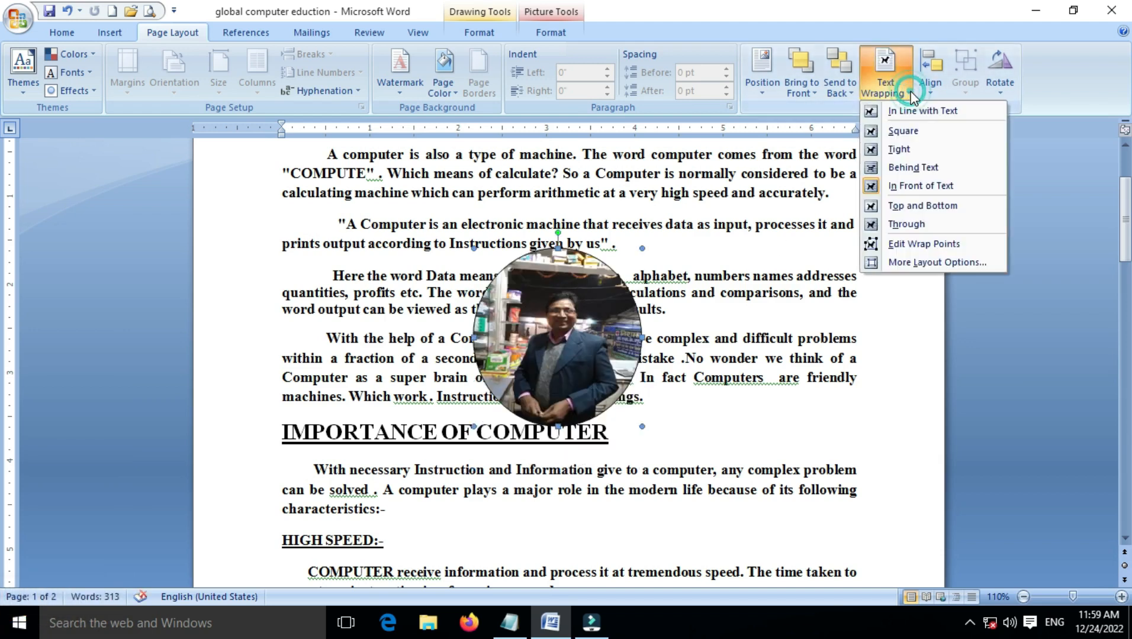
click(915, 215)
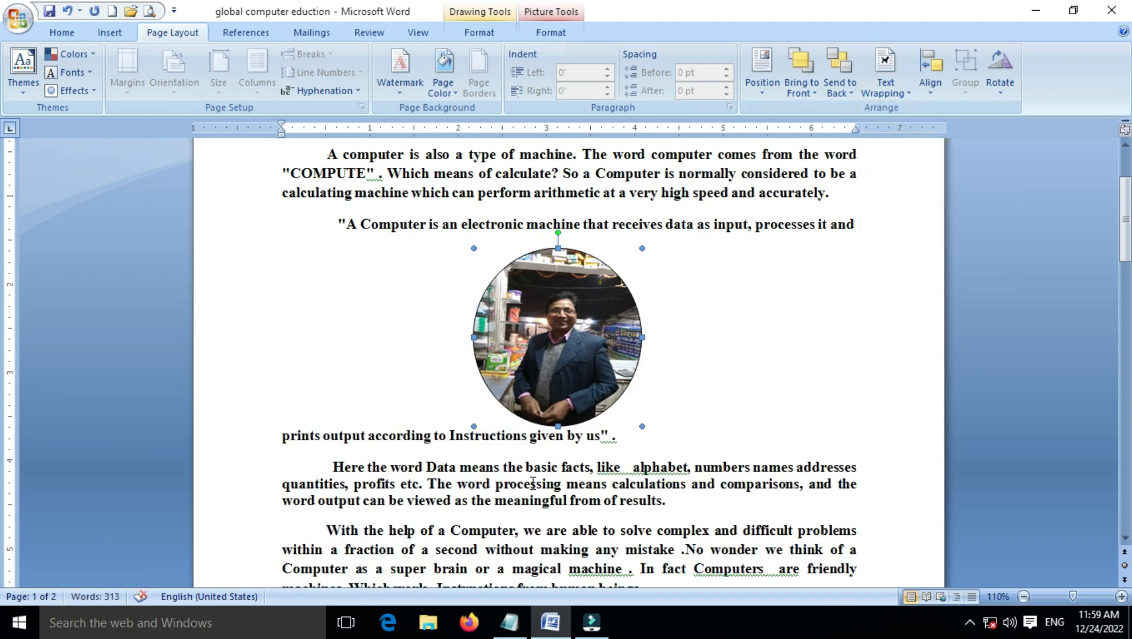
drag(561, 346, 557, 440)
scroll(556, 440, down, 1)
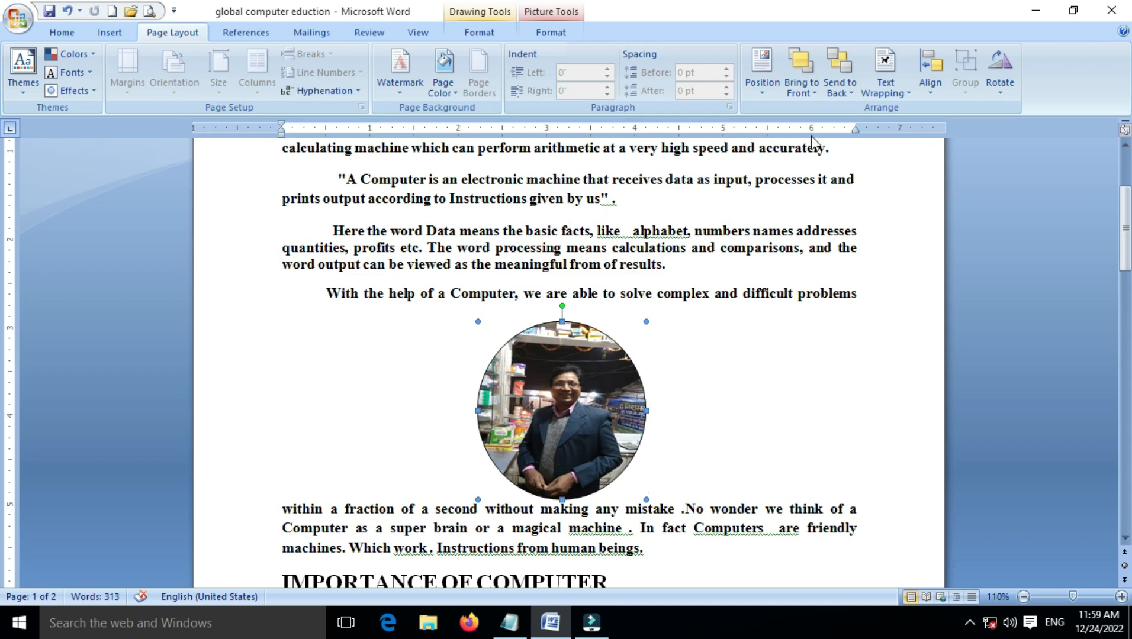
Step: Set the picture circle's text wrapping to Through and move it up beside the paragraph starting "Here the word Data"
click(895, 92)
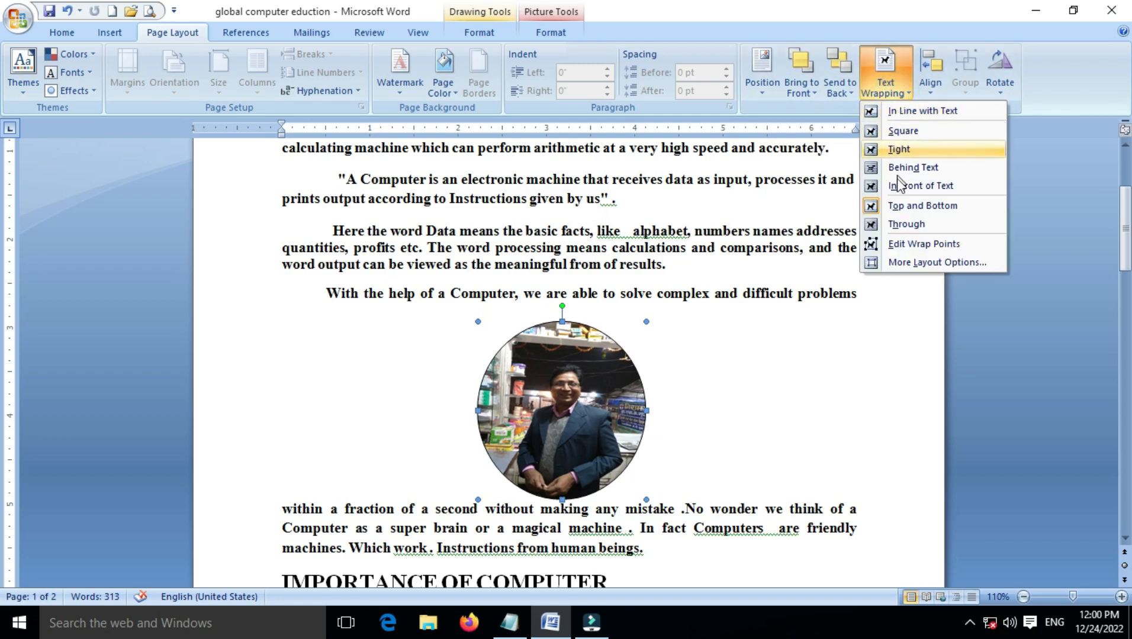
click(899, 226)
drag(620, 391, 557, 303)
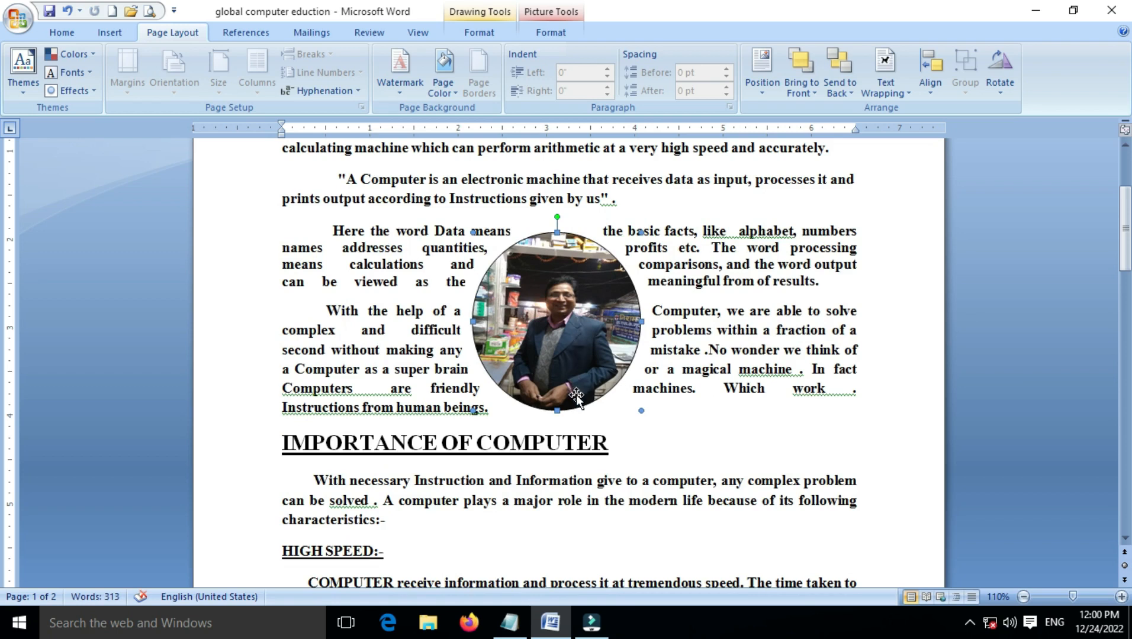
Step: Show the picture circle's wrap points for editing, shift the circle slightly to the right, and reselect it
click(885, 77)
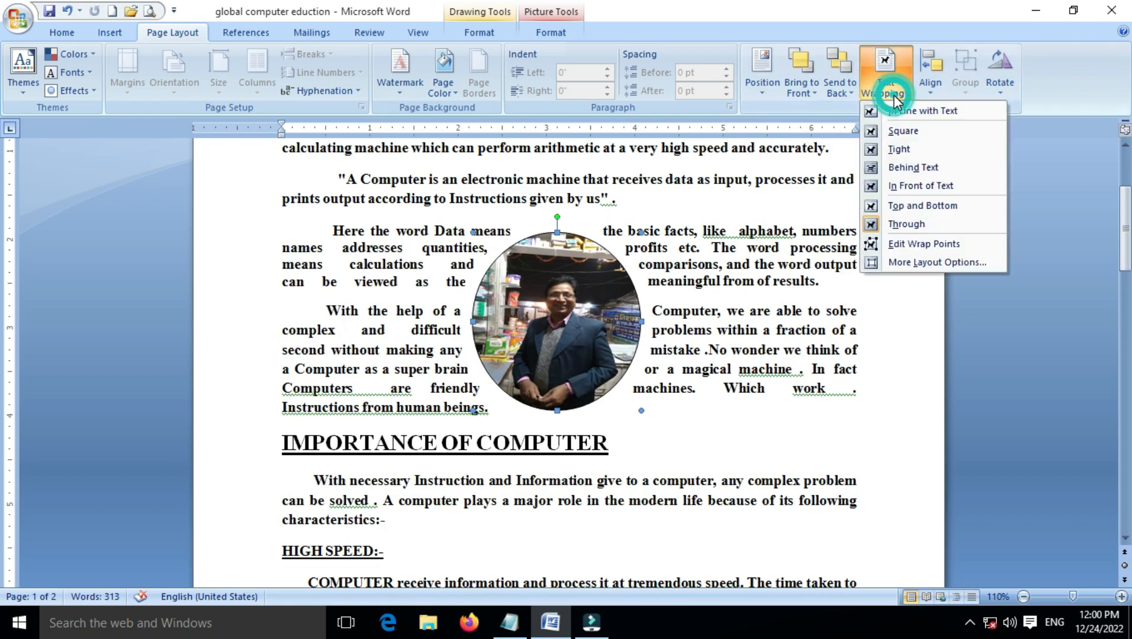
click(910, 246)
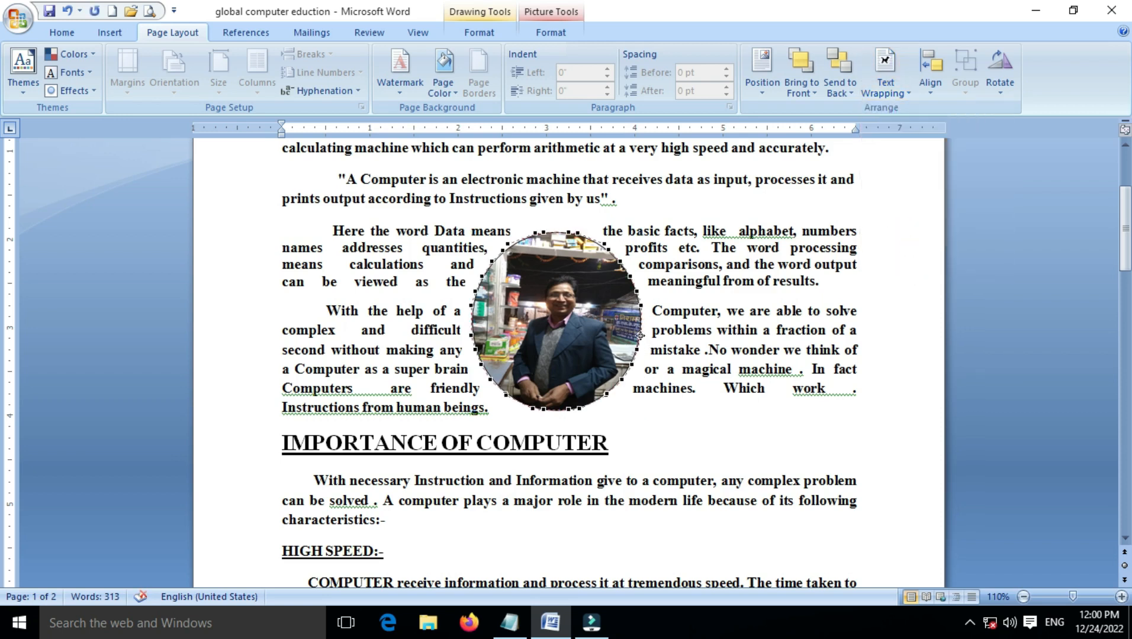
drag(635, 339, 660, 339)
drag(594, 234, 589, 281)
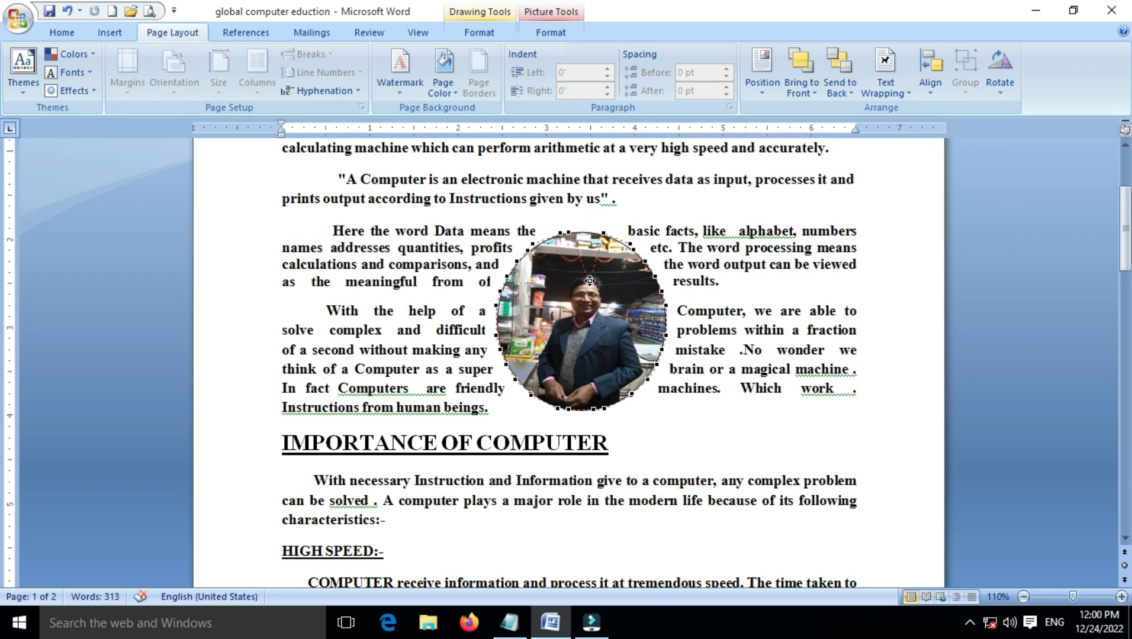
click(766, 280)
click(620, 281)
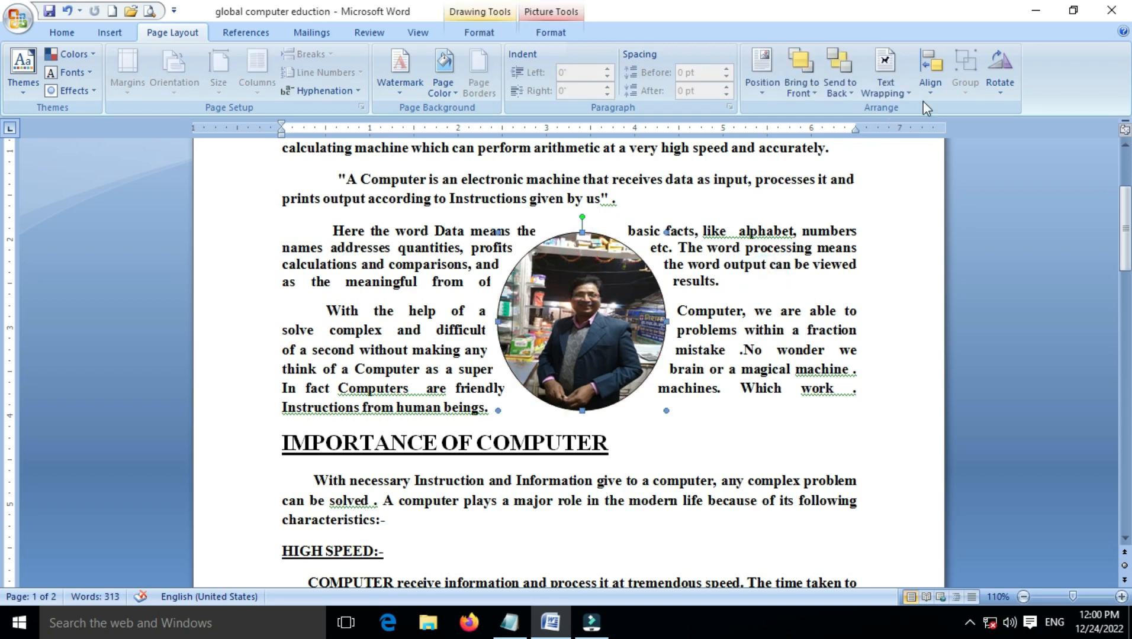
Step: In the circle's advanced layout settings, keep the Through style and wrap the text on the Left only
click(891, 90)
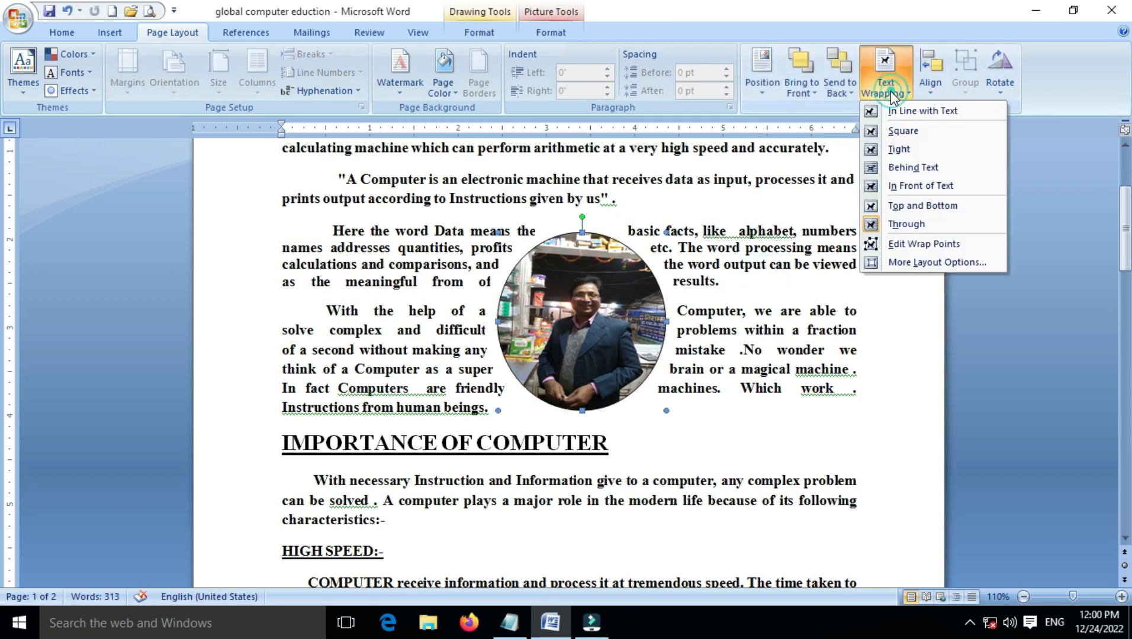
click(895, 263)
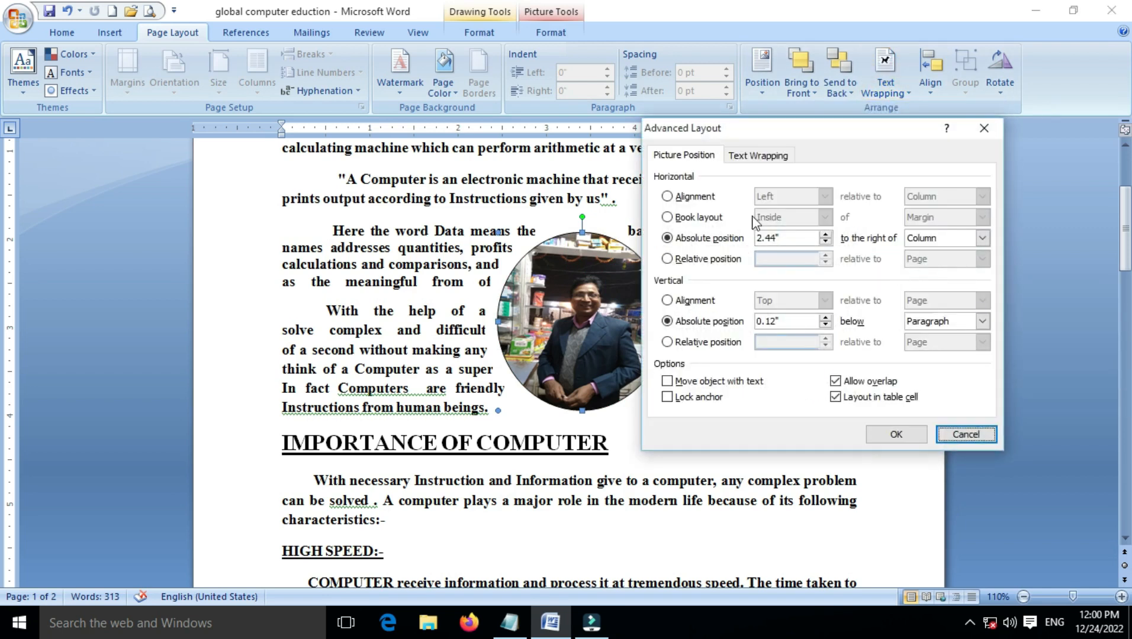
click(759, 155)
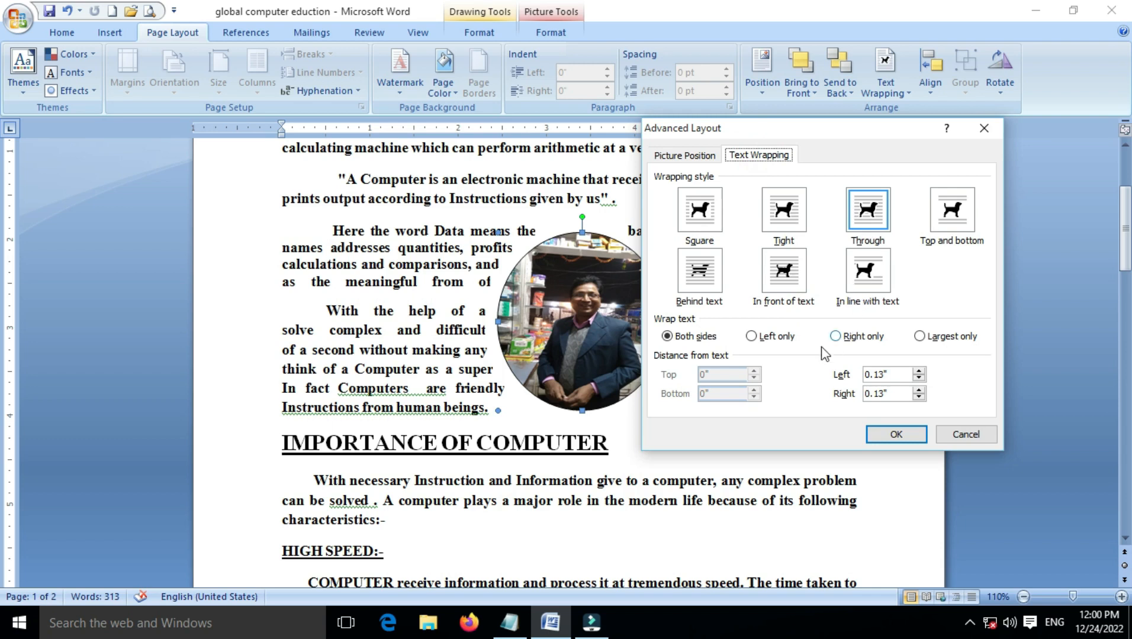
click(771, 342)
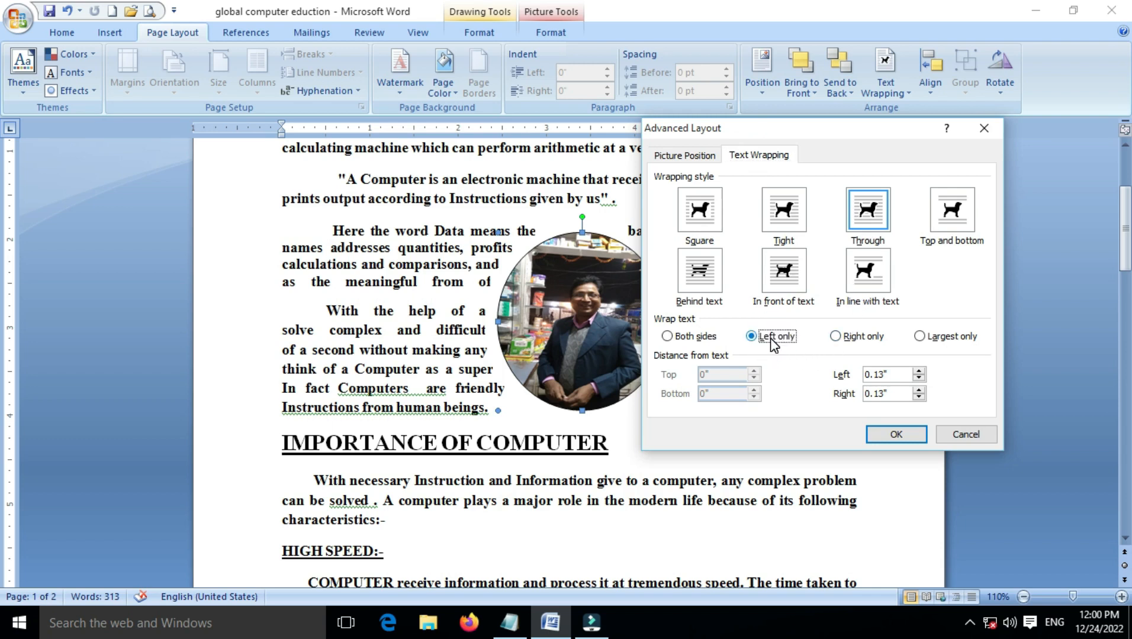
click(701, 339)
click(783, 340)
click(897, 435)
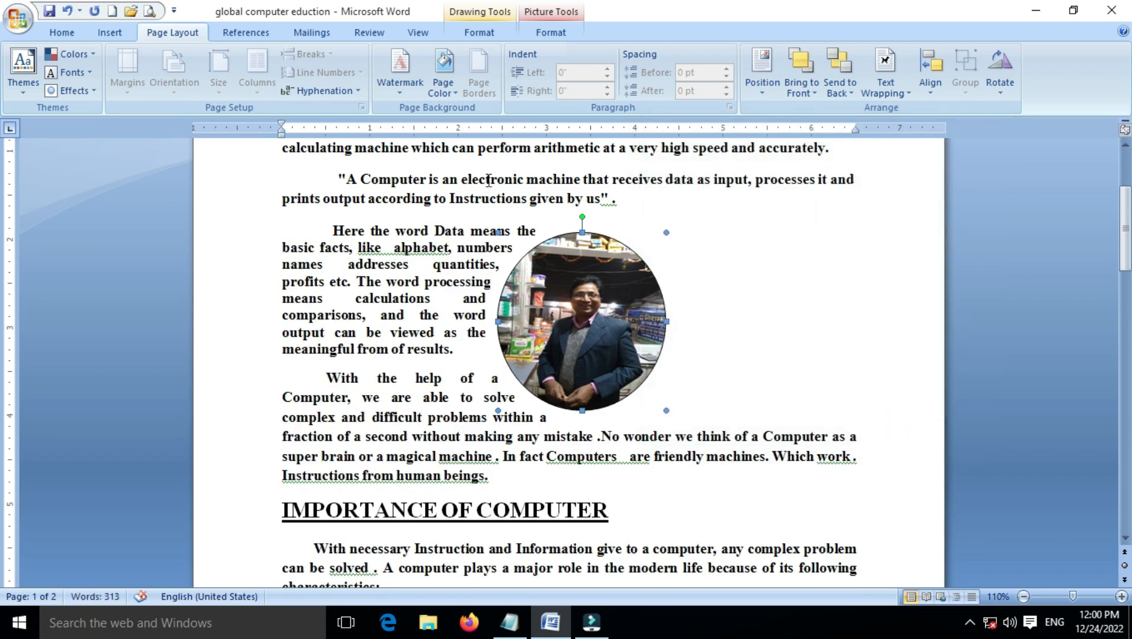
Step: Apply the Top and bottom wrapping style to the picture circle through its advanced layout settings
click(885, 74)
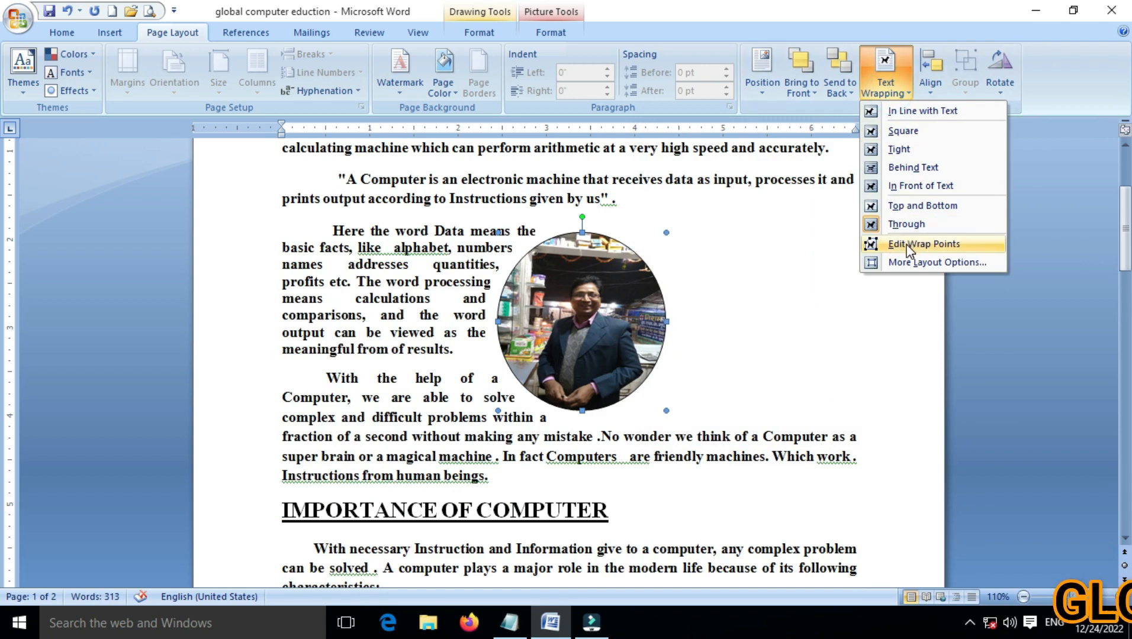
click(906, 262)
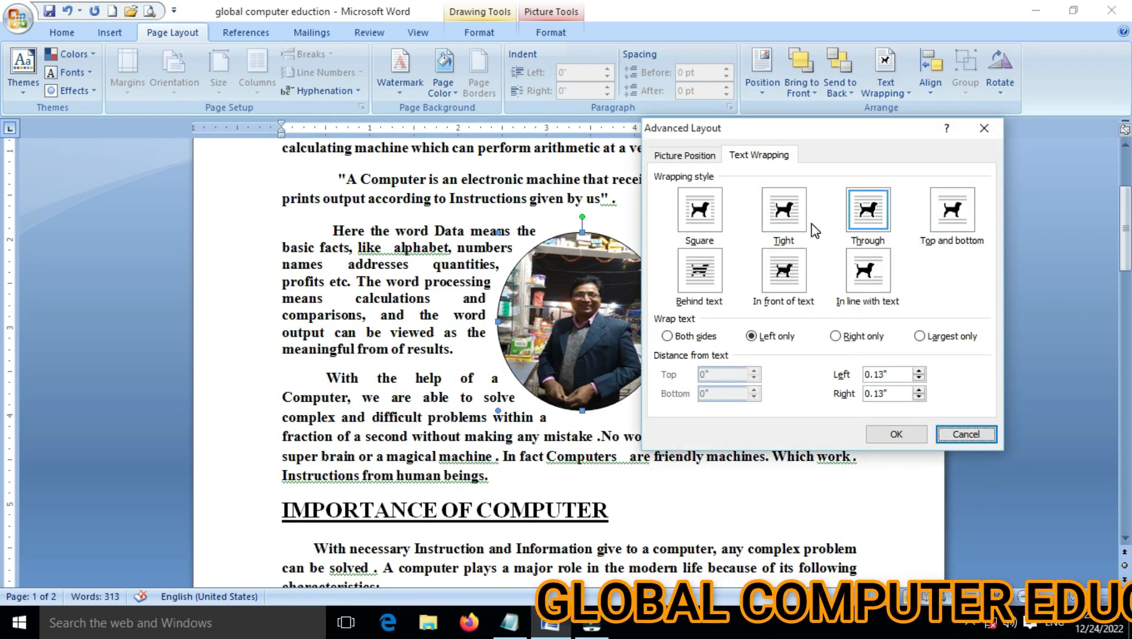
click(952, 210)
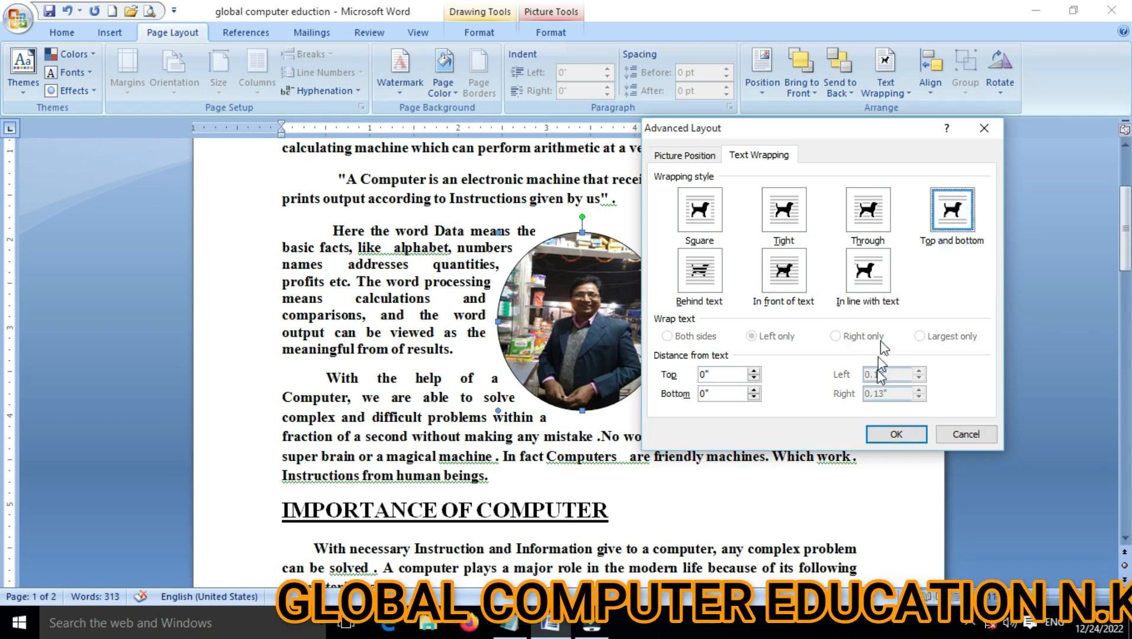
click(881, 434)
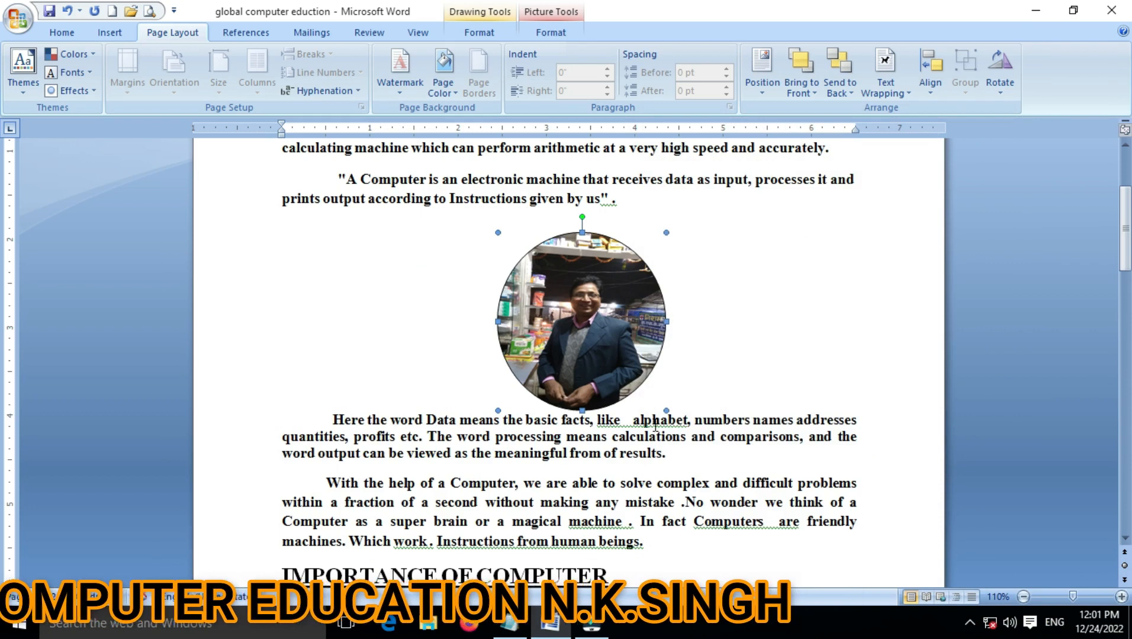
Step: Apply the Tight wrapping style with text on the Right only through the circle's advanced layout settings
click(885, 68)
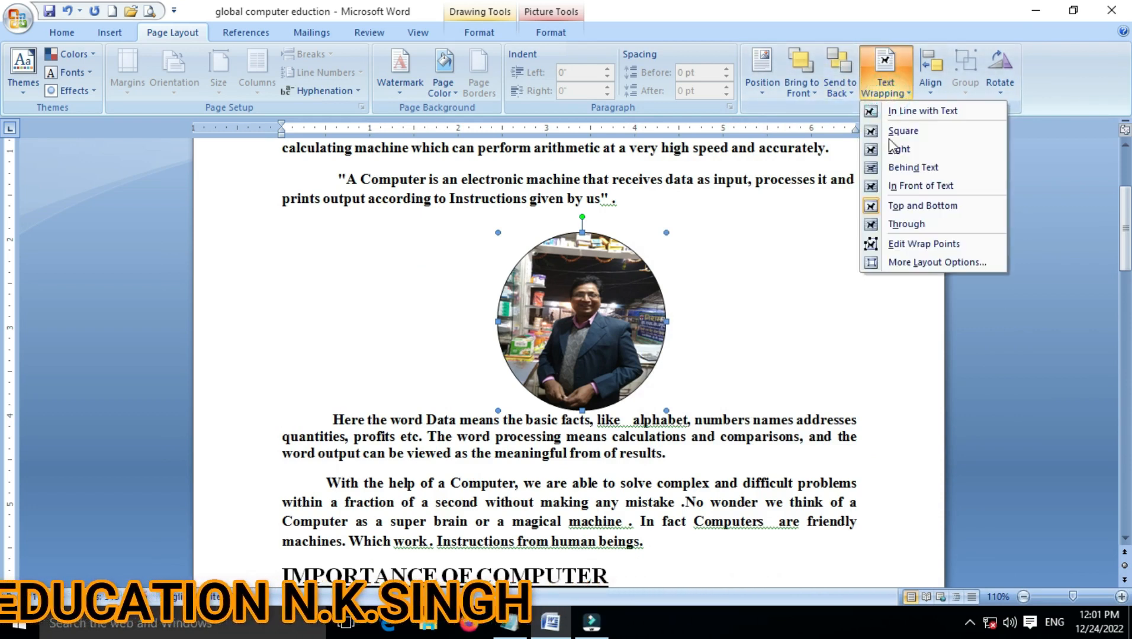
click(900, 263)
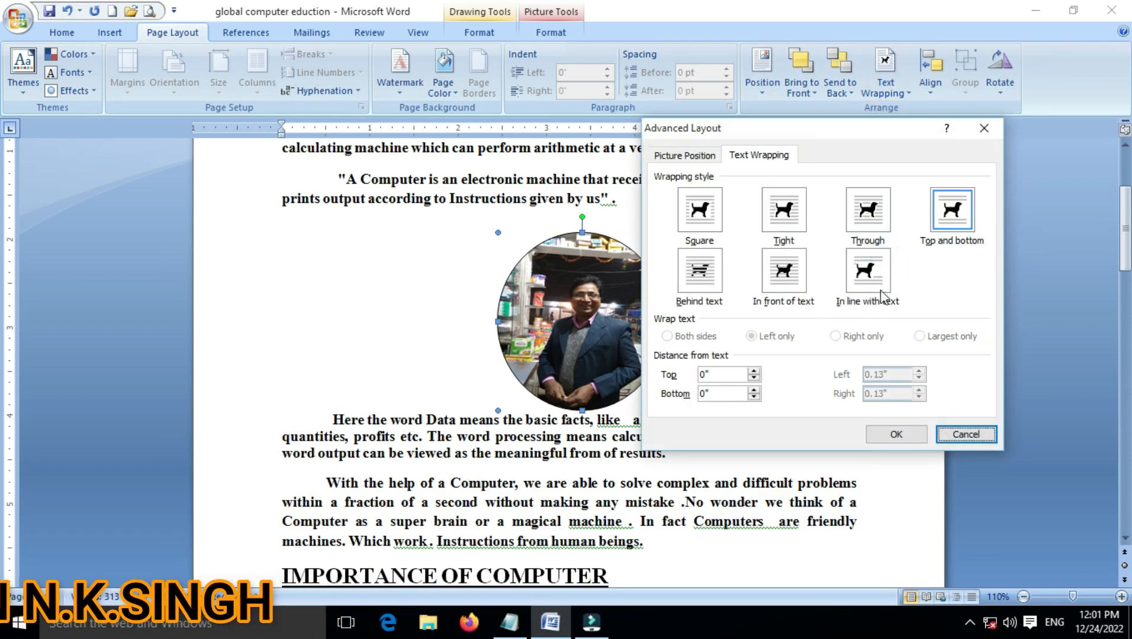
click(867, 275)
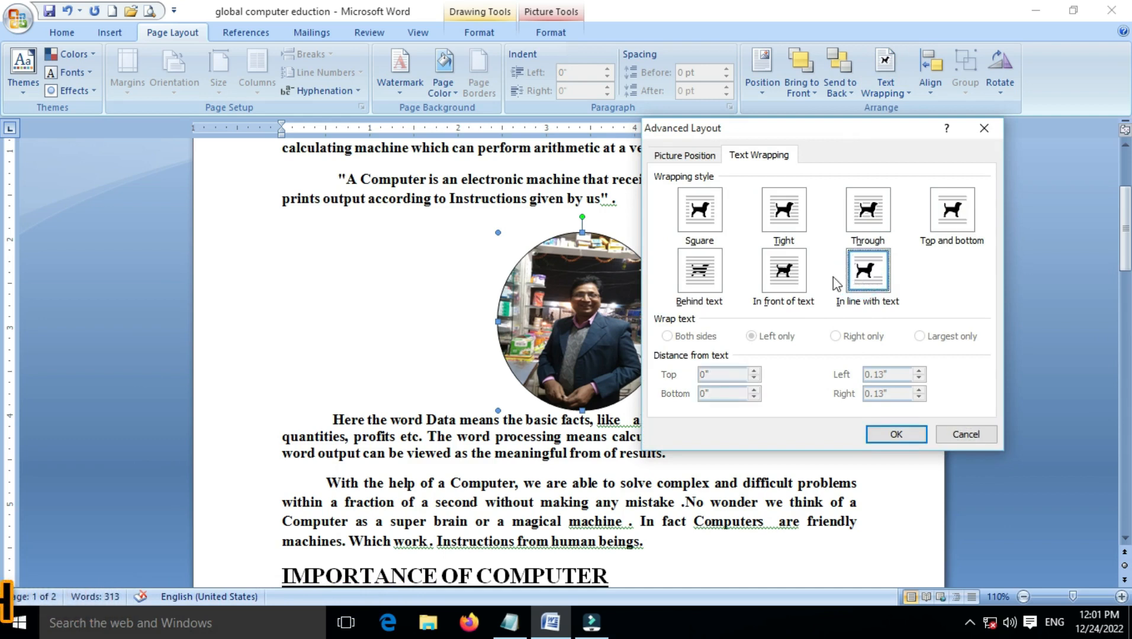
click(796, 277)
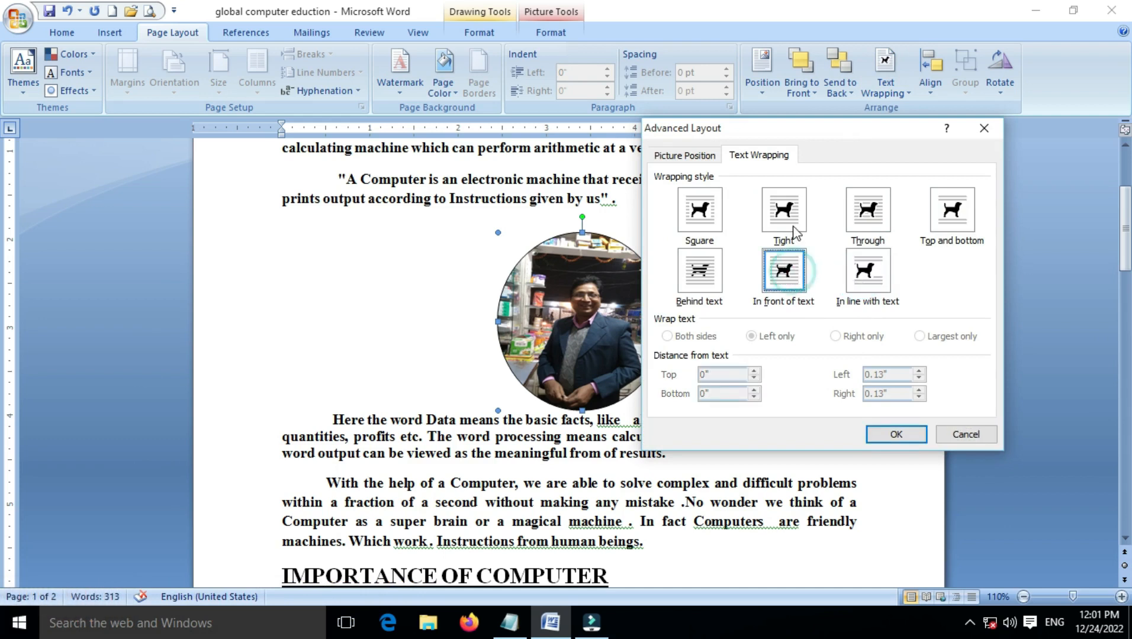
click(796, 216)
click(869, 337)
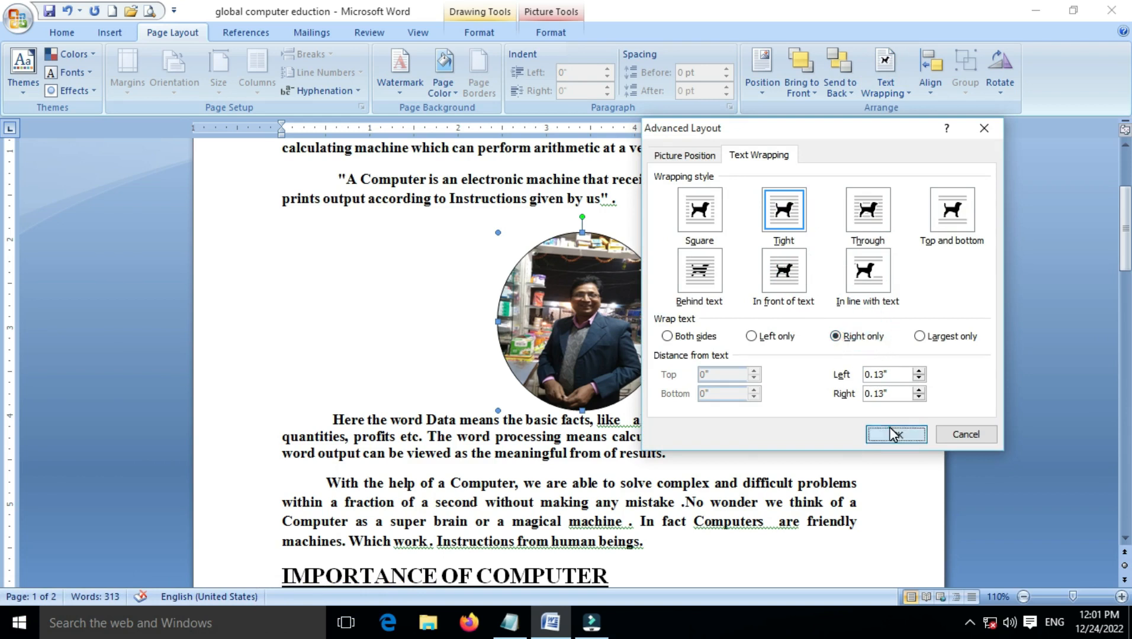
click(894, 433)
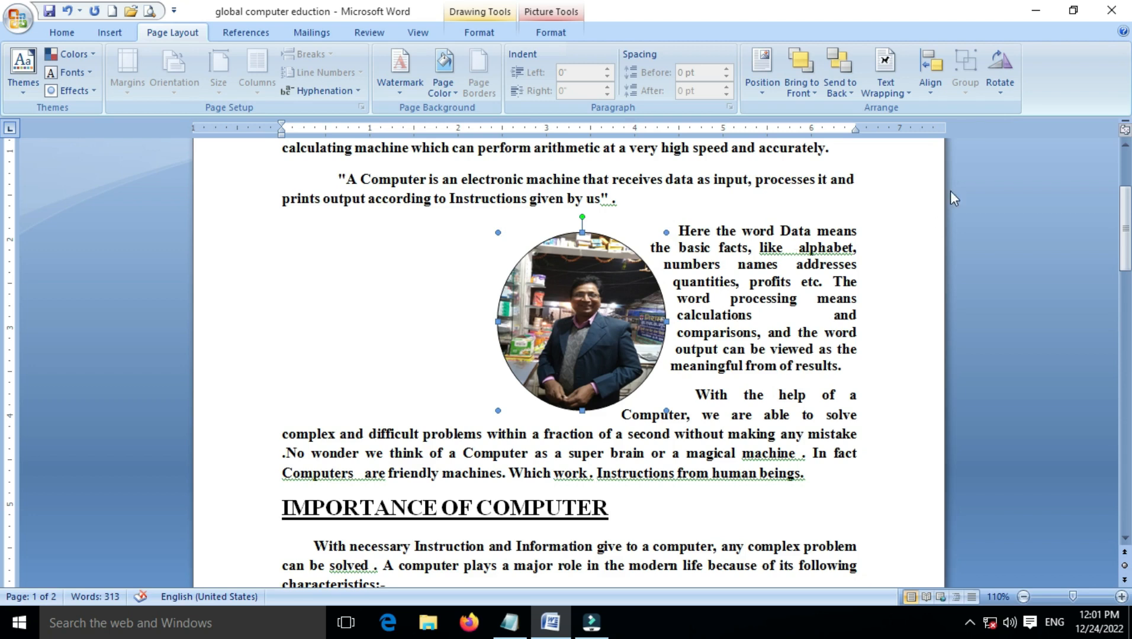
Step: In the circle's advanced layout settings, choose the Square wrapping style with text on the Largest only side
click(885, 77)
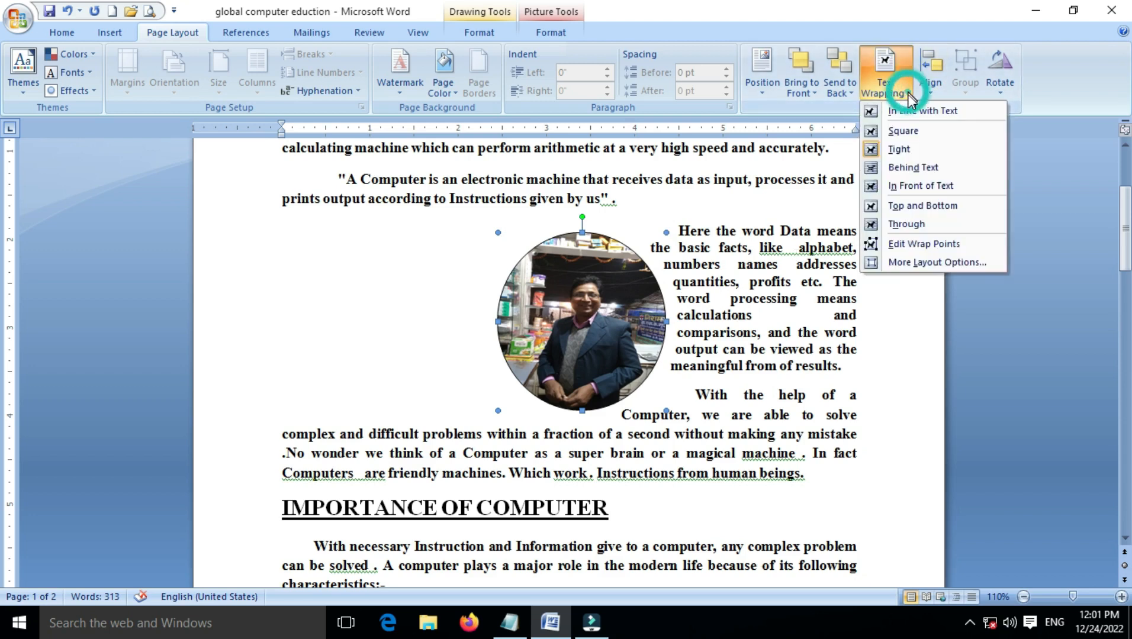
click(903, 262)
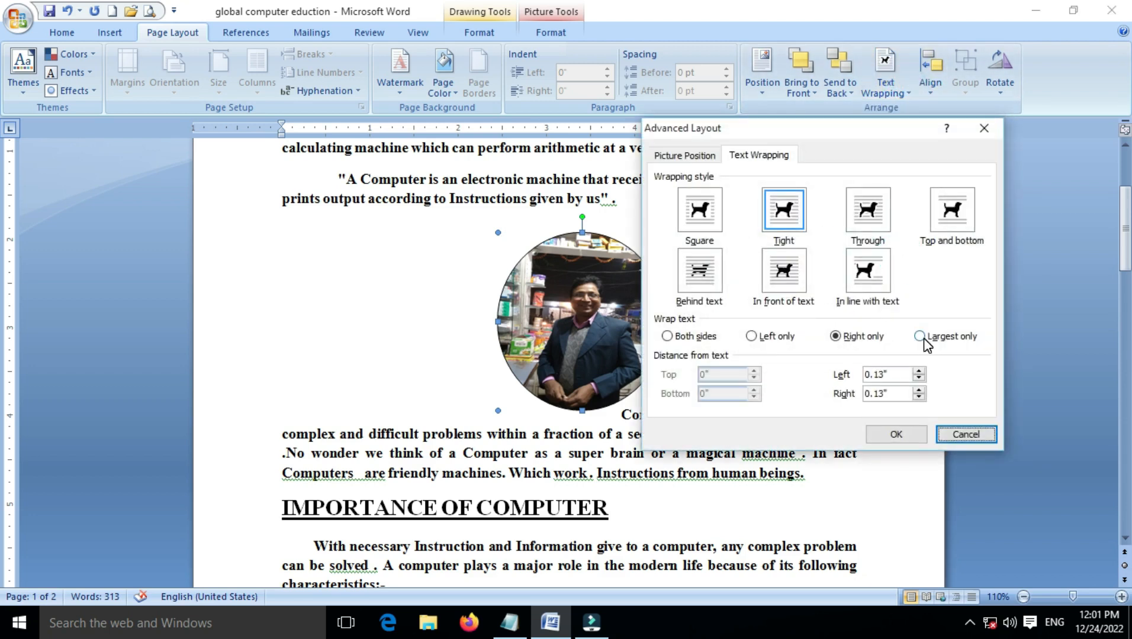
click(878, 264)
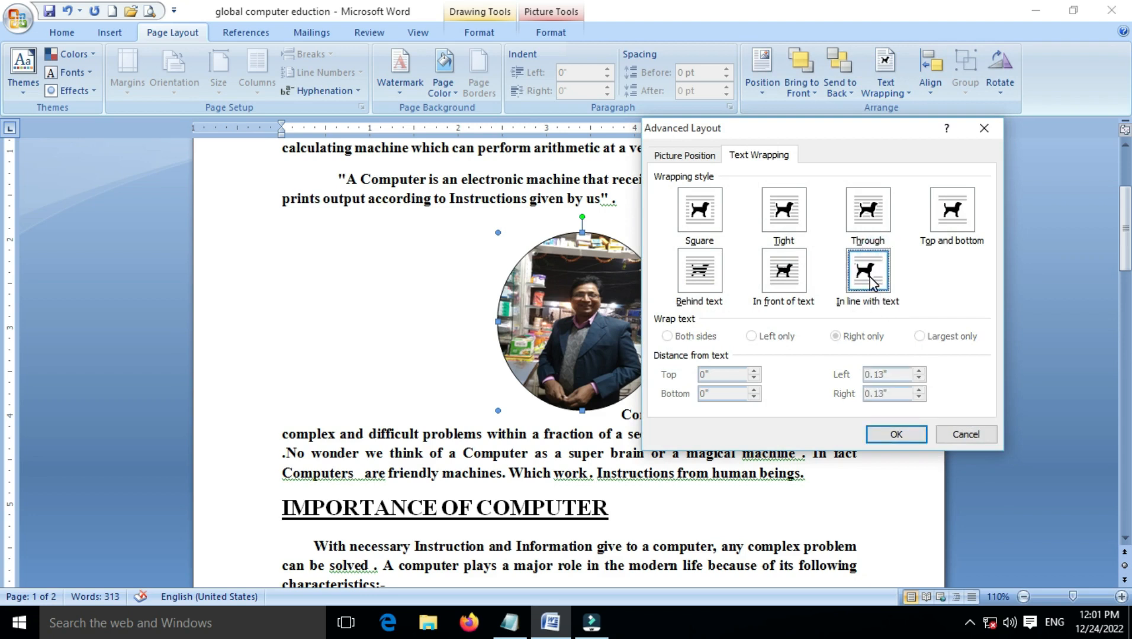
click(782, 281)
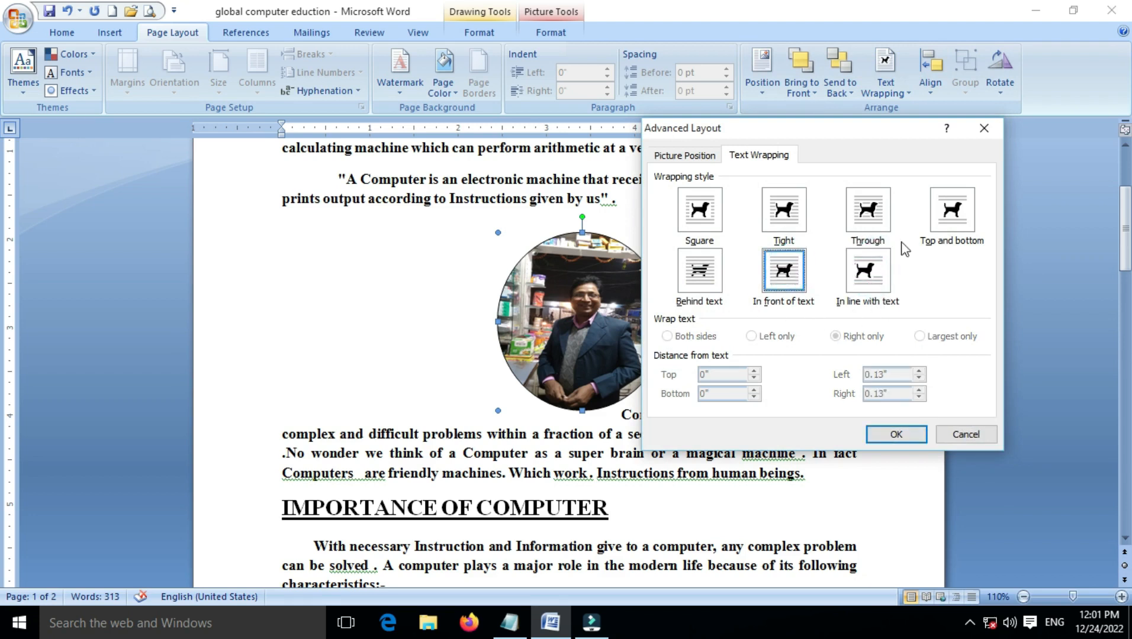
click(956, 219)
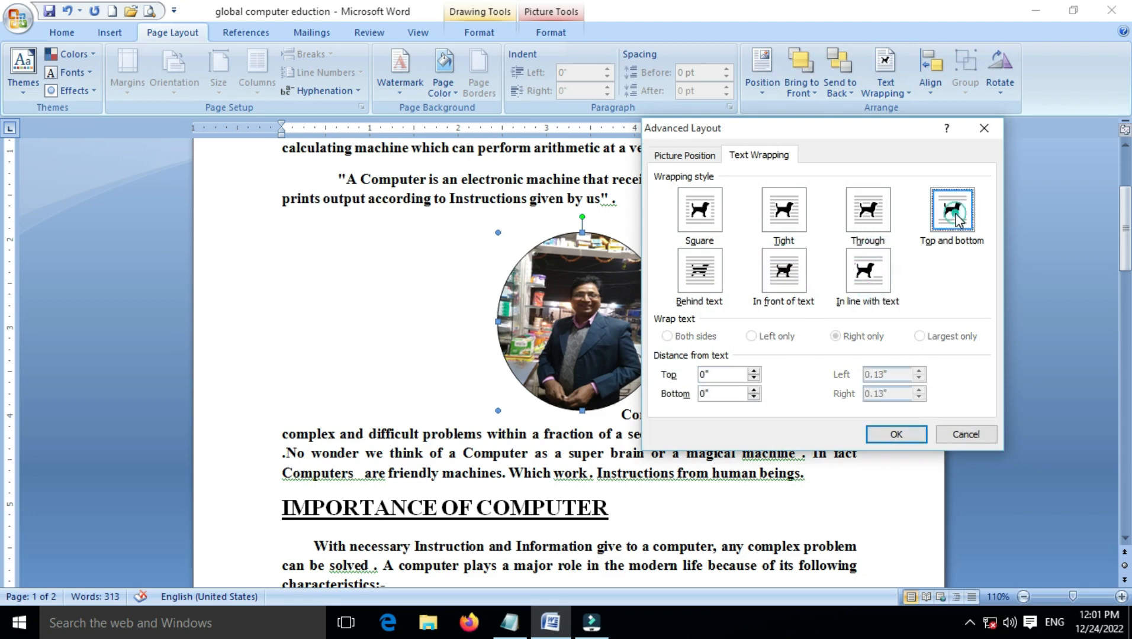
click(708, 213)
click(934, 345)
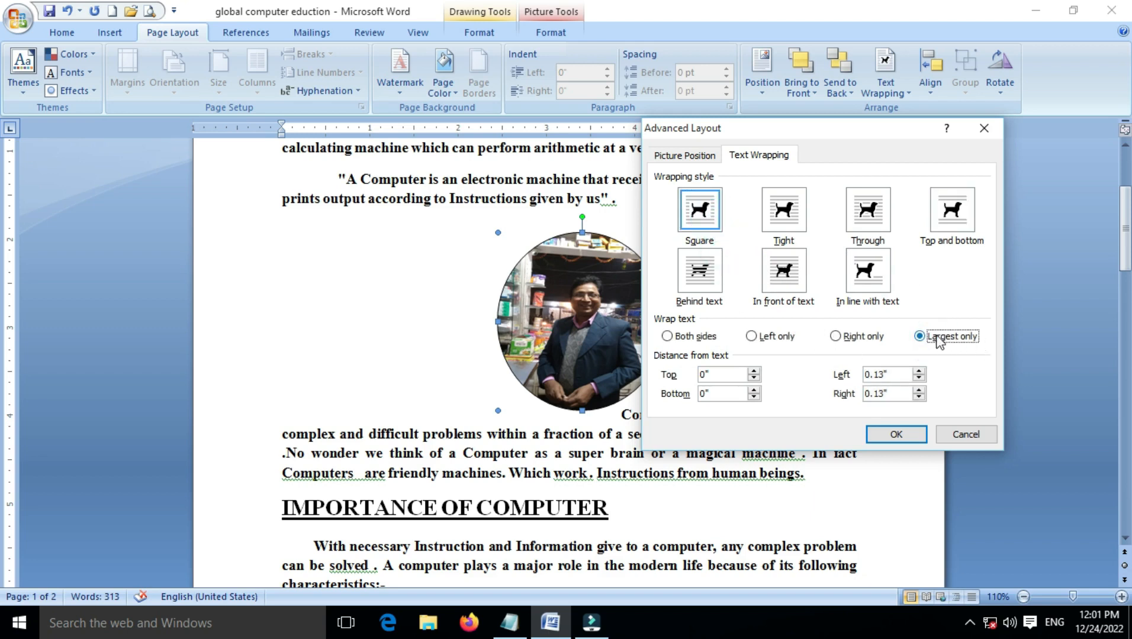
Step: Compare the Tight, Through and Top and bottom styles for the circle and apply Tight
click(793, 220)
click(880, 224)
click(944, 225)
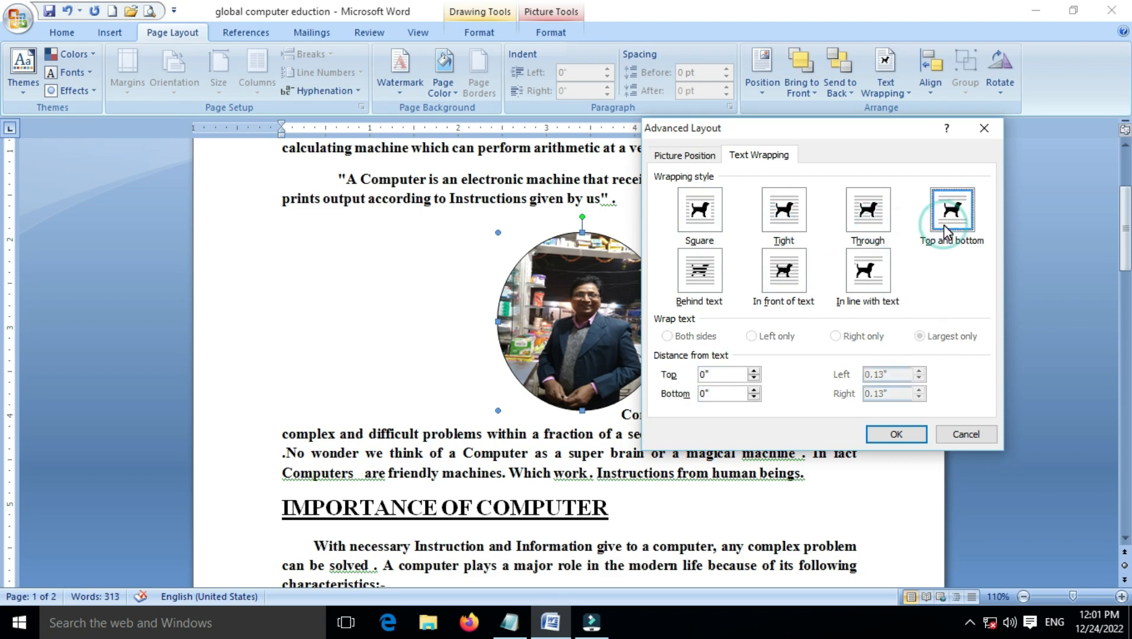
click(862, 228)
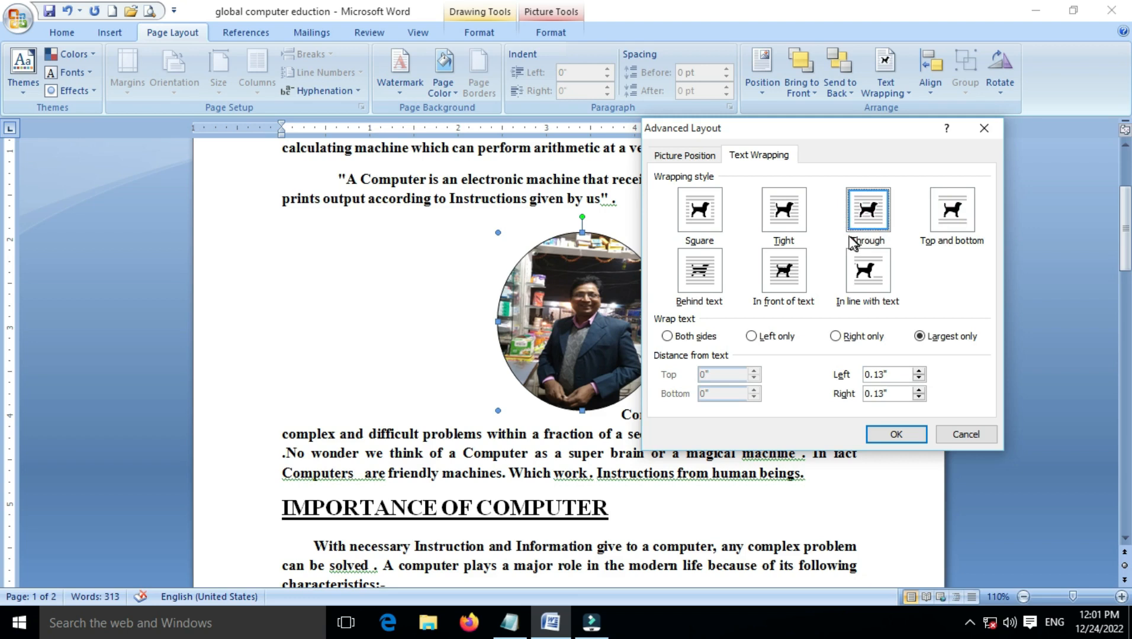
click(793, 225)
click(892, 433)
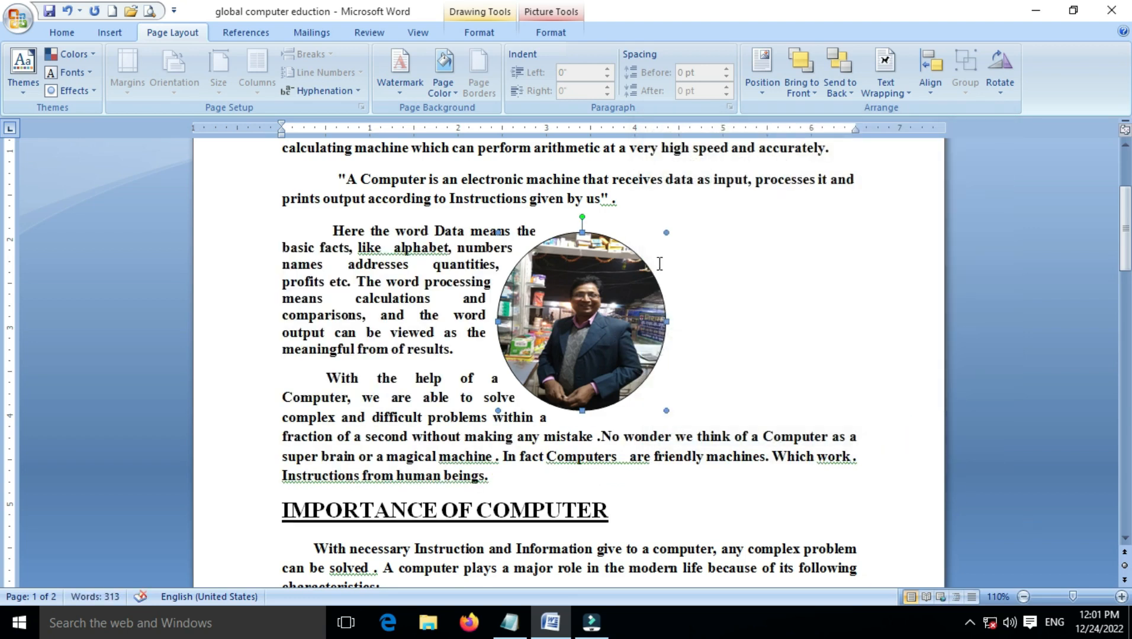
Step: Apply the Square wrapping style to the picture circle with text distances of 0.4" at the top and 0.2" at the bottom
click(908, 96)
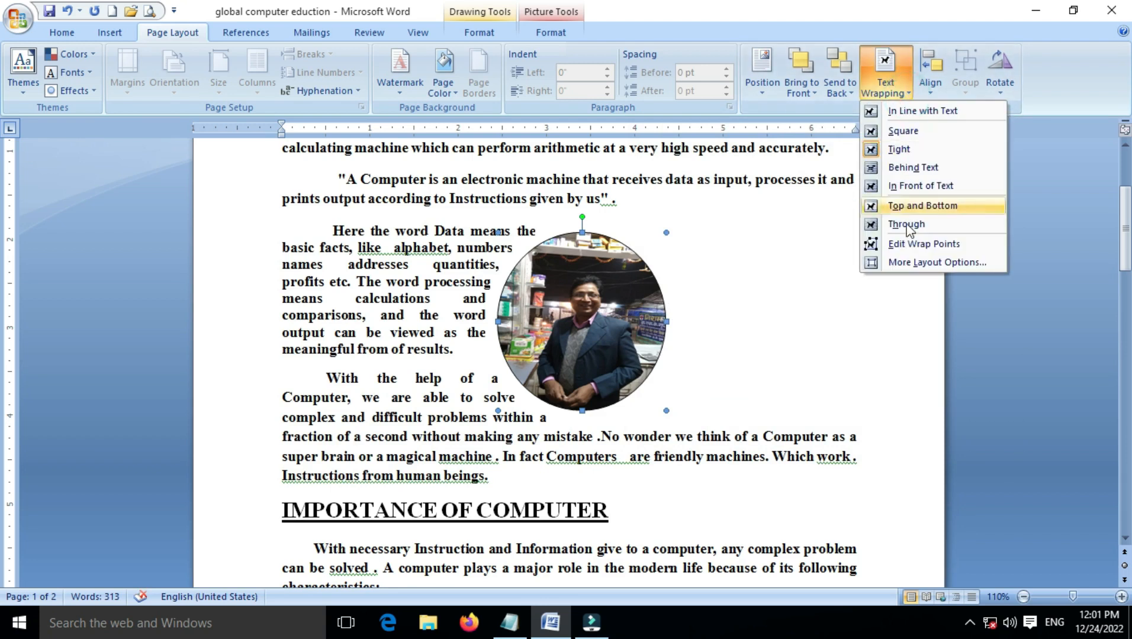
click(908, 265)
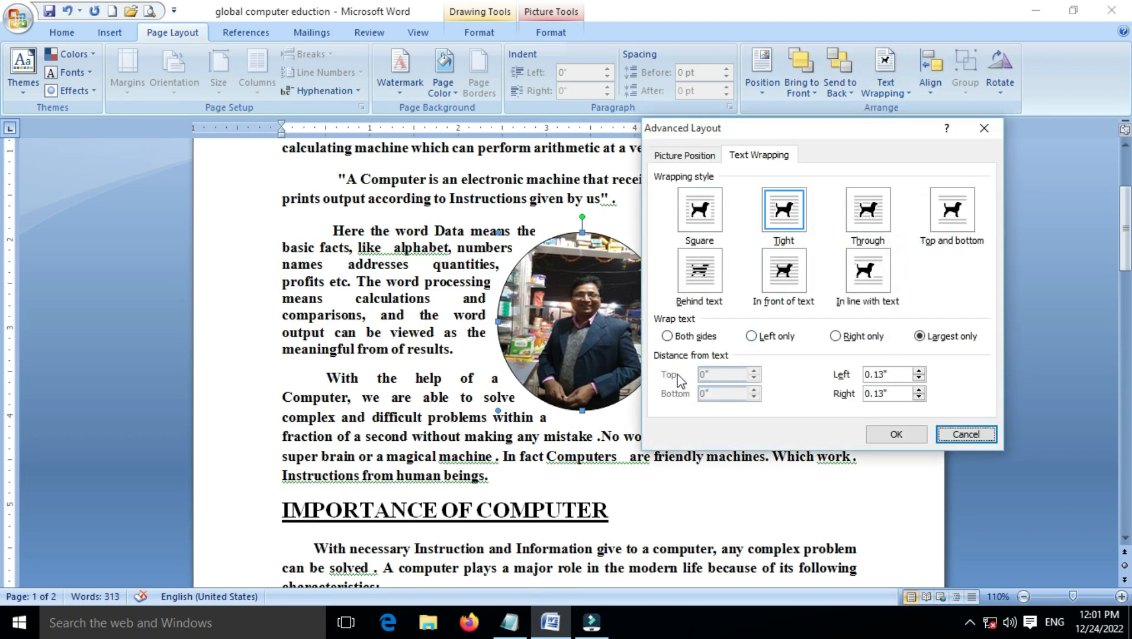
click(705, 270)
click(700, 210)
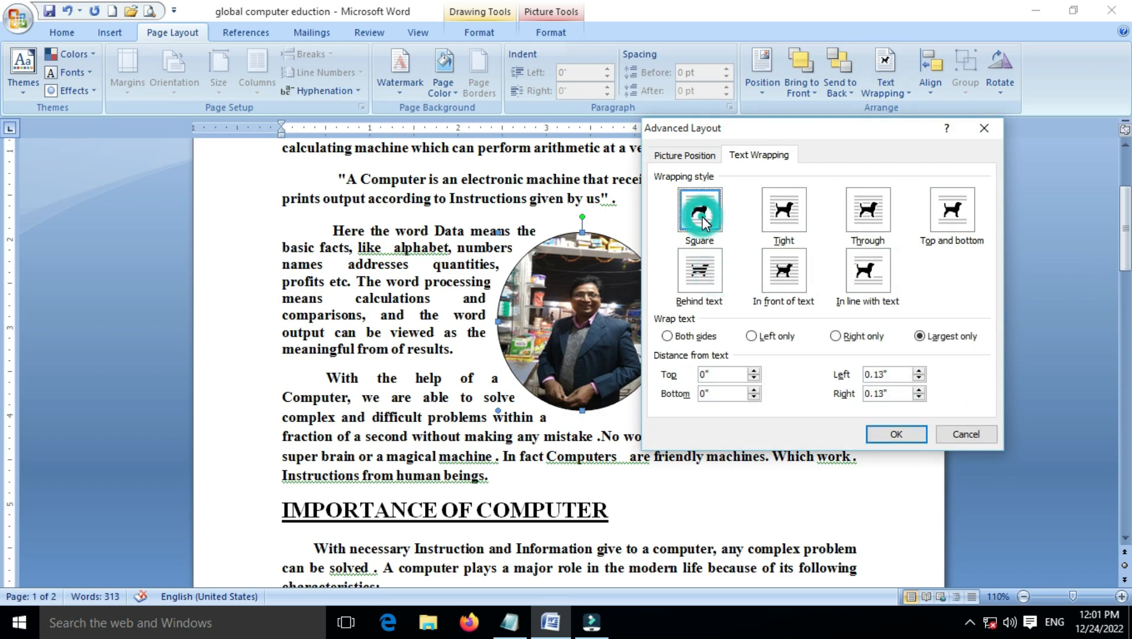
click(754, 371)
click(754, 372)
click(754, 372)
click(753, 372)
click(753, 391)
click(753, 391)
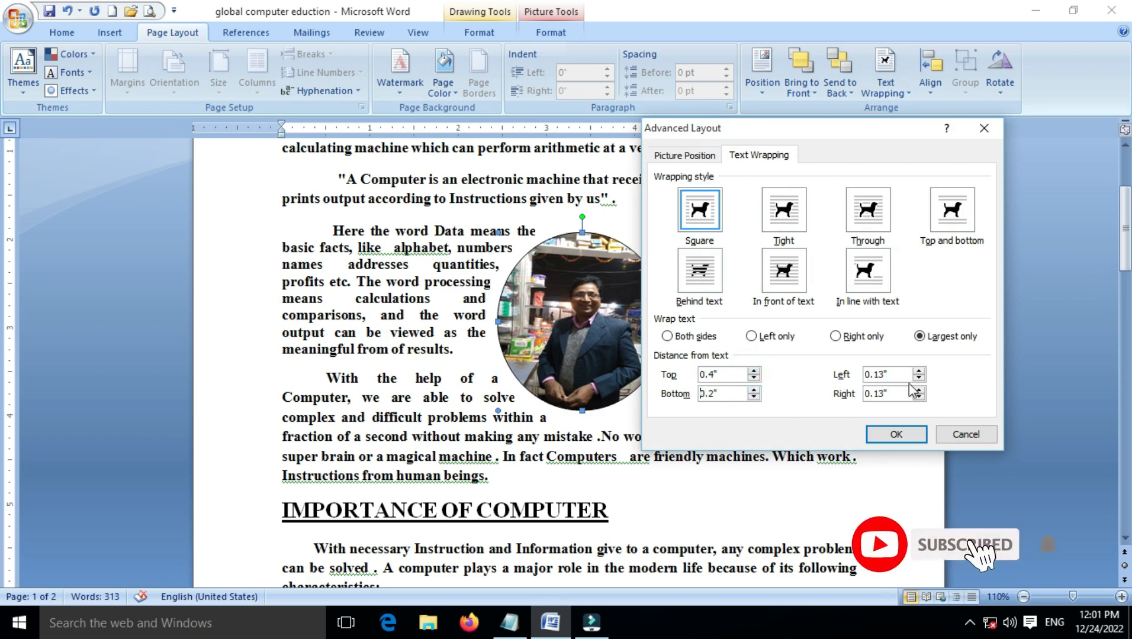
click(880, 437)
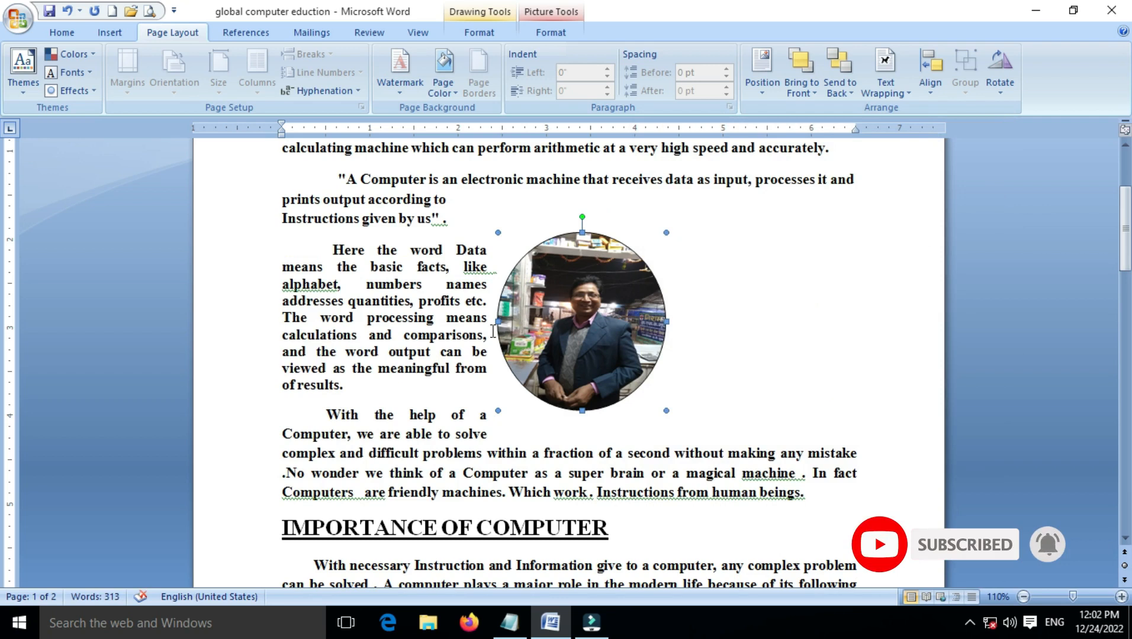
Step: Examine the circle's wrap text sides and its picture position options in the advanced layout settings without applying anything
click(893, 94)
click(897, 263)
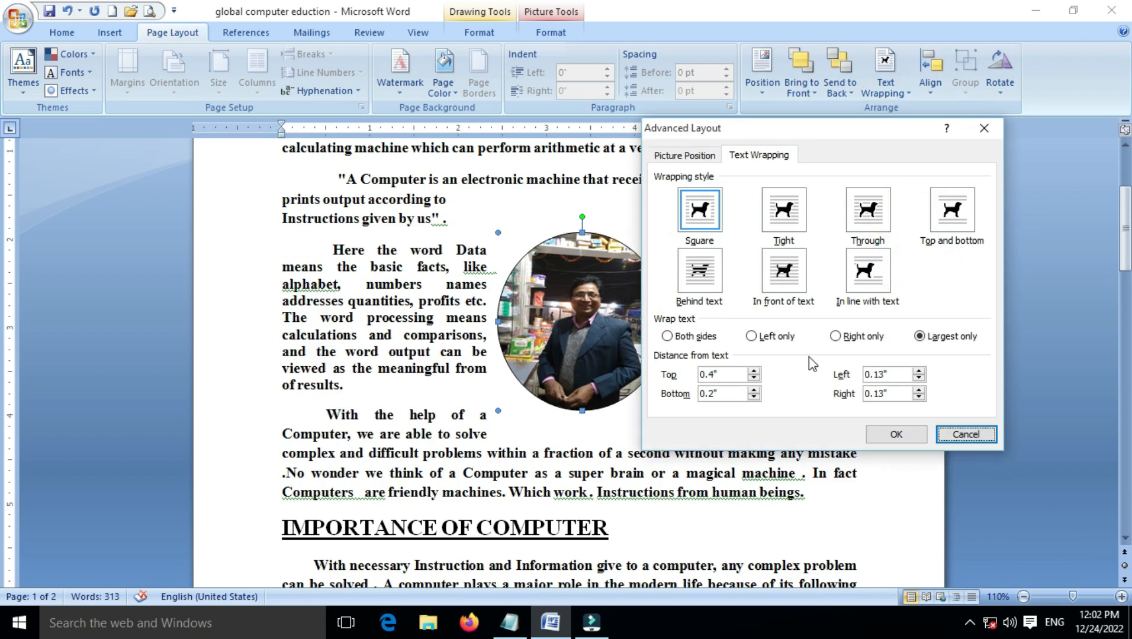
click(776, 338)
click(843, 337)
click(916, 337)
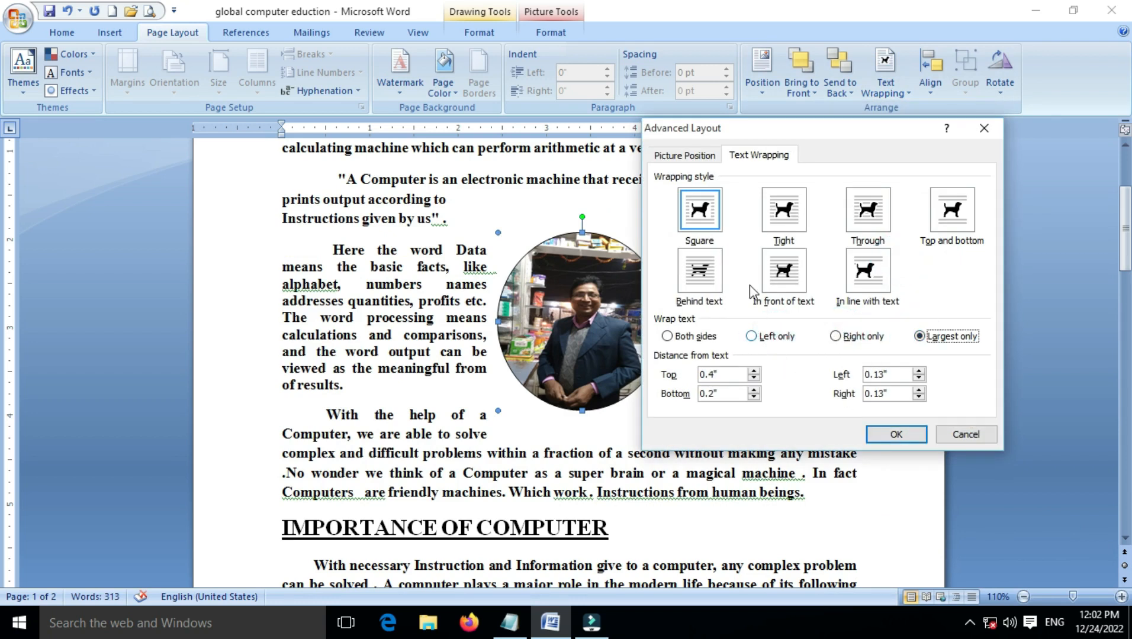
click(685, 156)
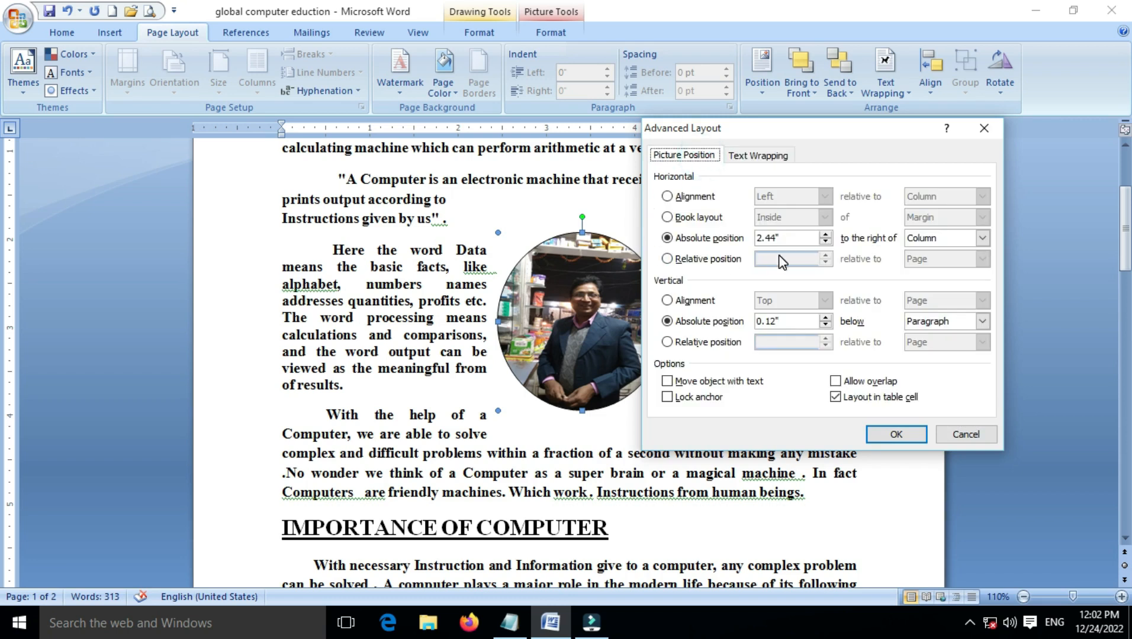
click(692, 197)
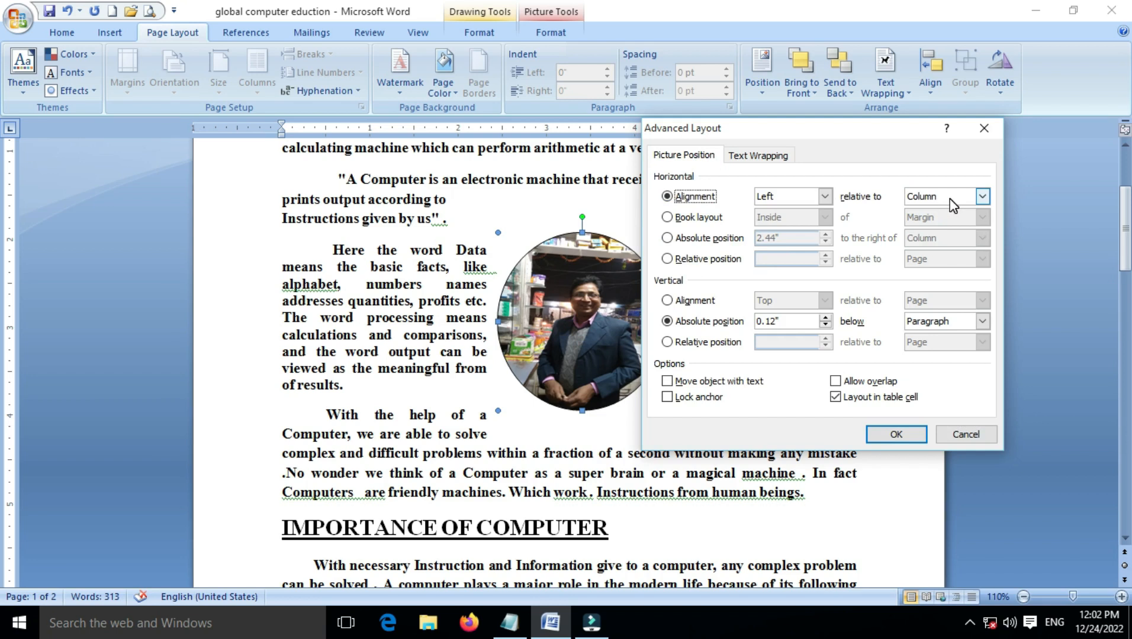
click(717, 382)
click(717, 382)
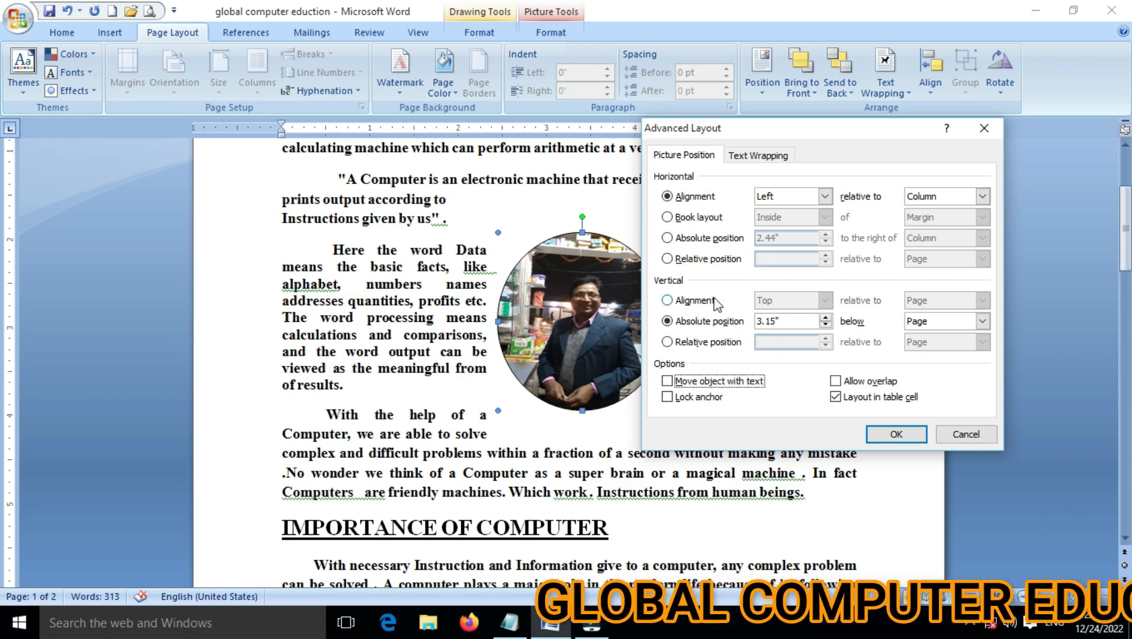
click(966, 435)
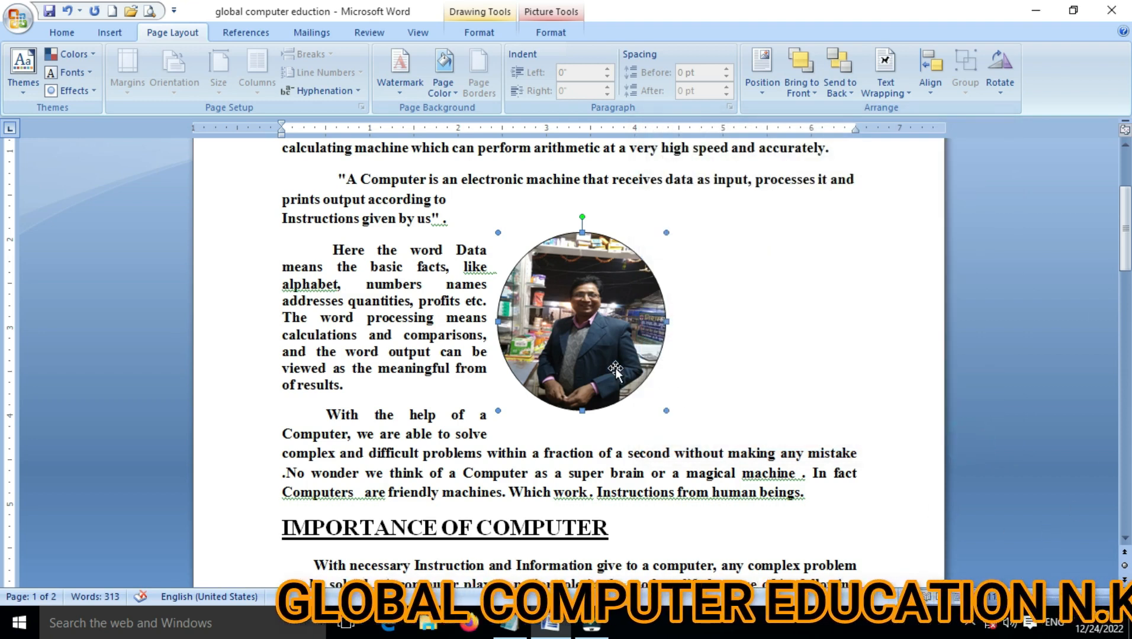
Step: Move the picture circle slightly down and to the left within the paragraphs, using the Square wrapping style
drag(586, 363, 532, 362)
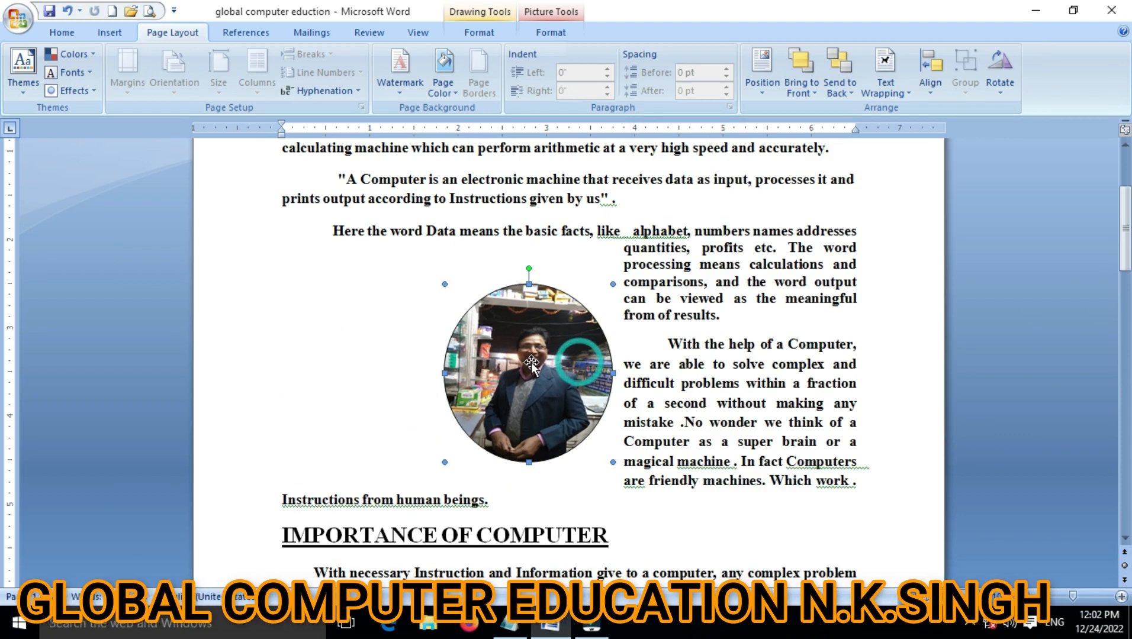
click(905, 93)
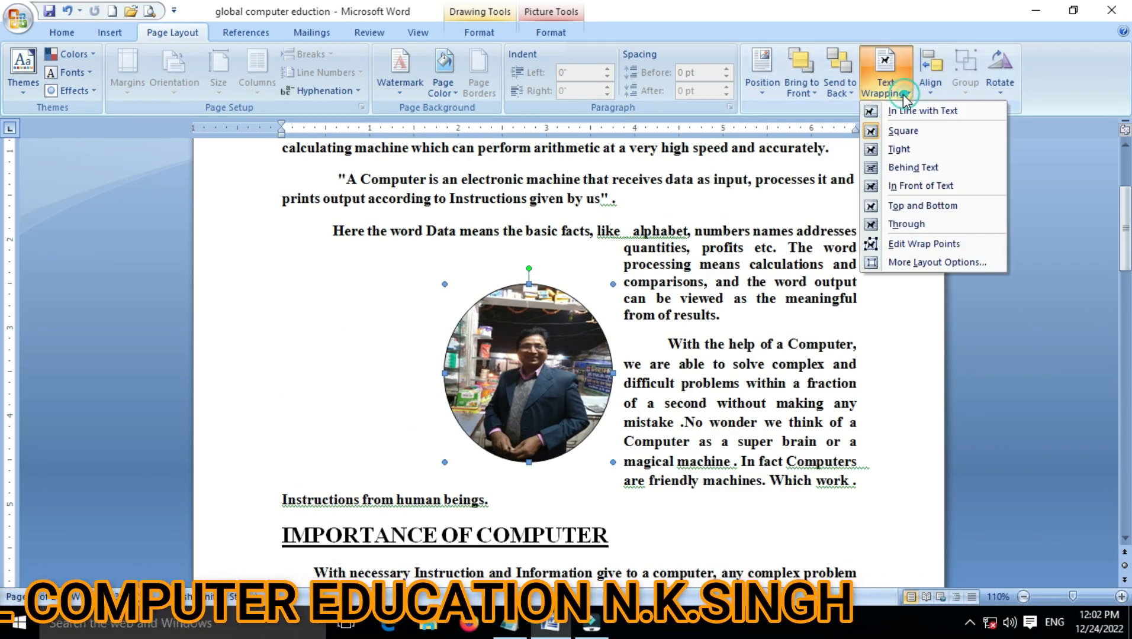
click(905, 134)
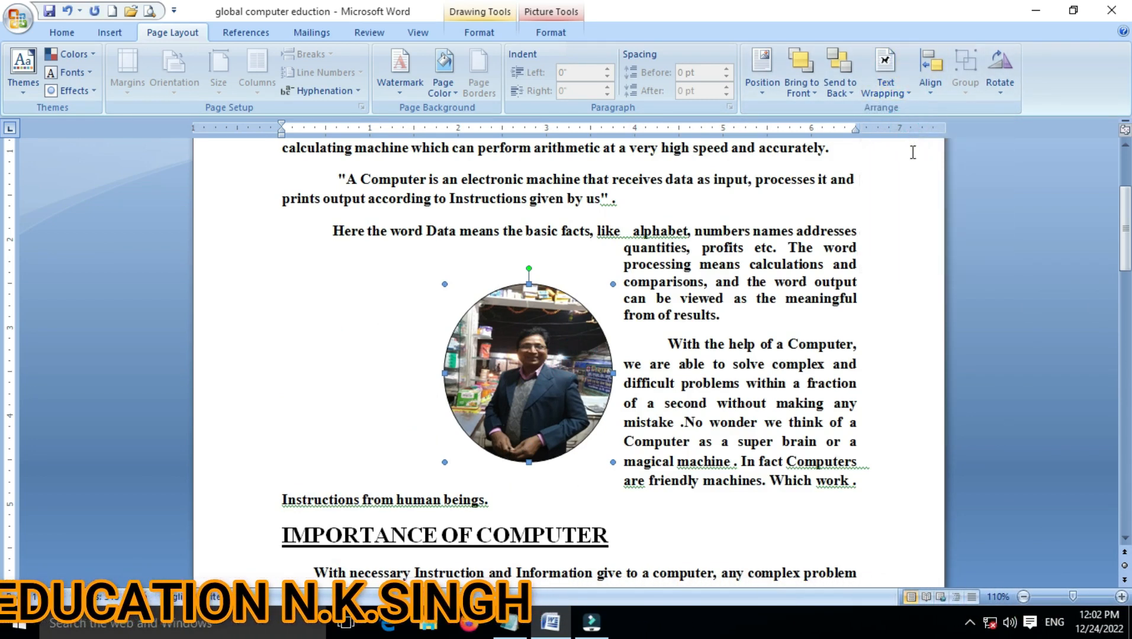
Step: Set the circle's text wrapping to In Front of Text and nudge it slightly upward over the paragraphs
click(903, 97)
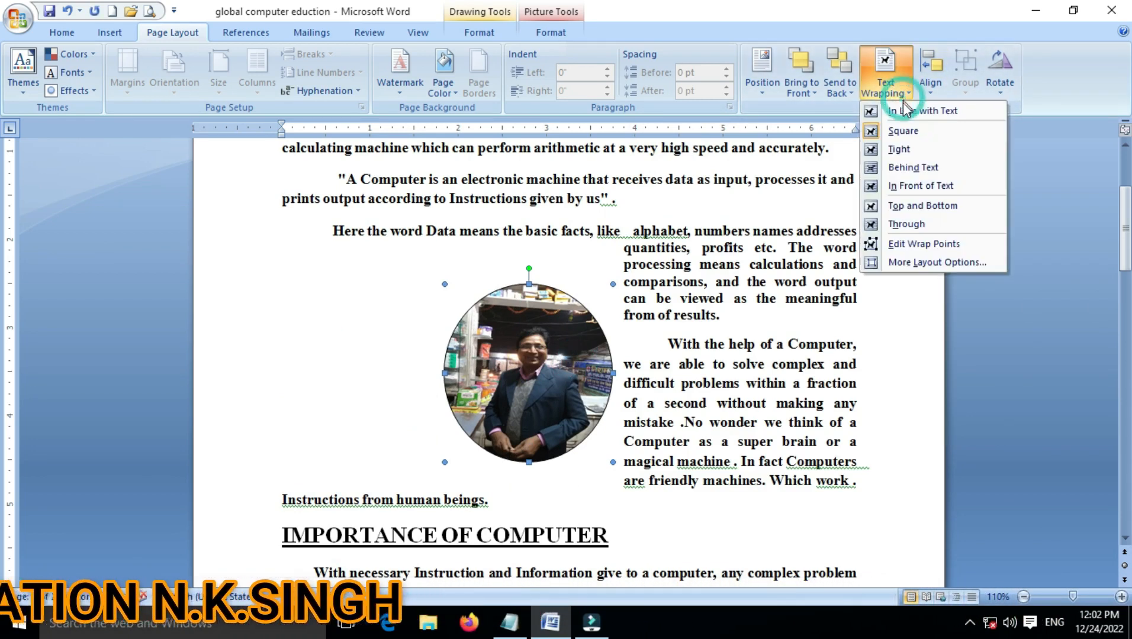
click(906, 186)
mouse_move(558, 355)
mouse_down()
mouse_move(559, 385)
mouse_move(562, 352)
mouse_up()
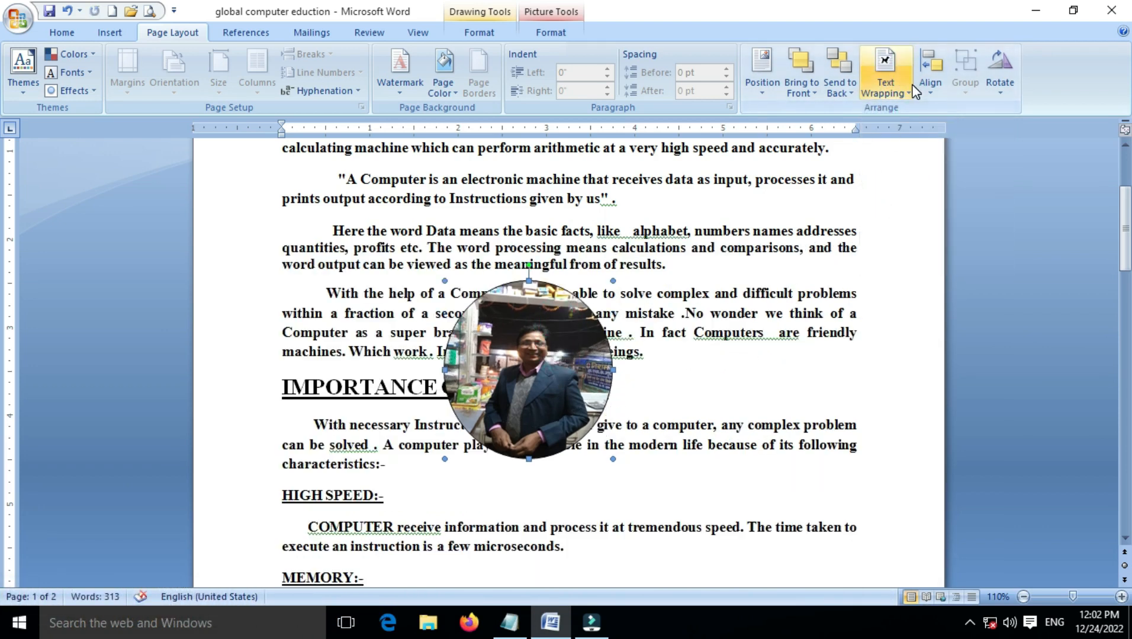
click(885, 70)
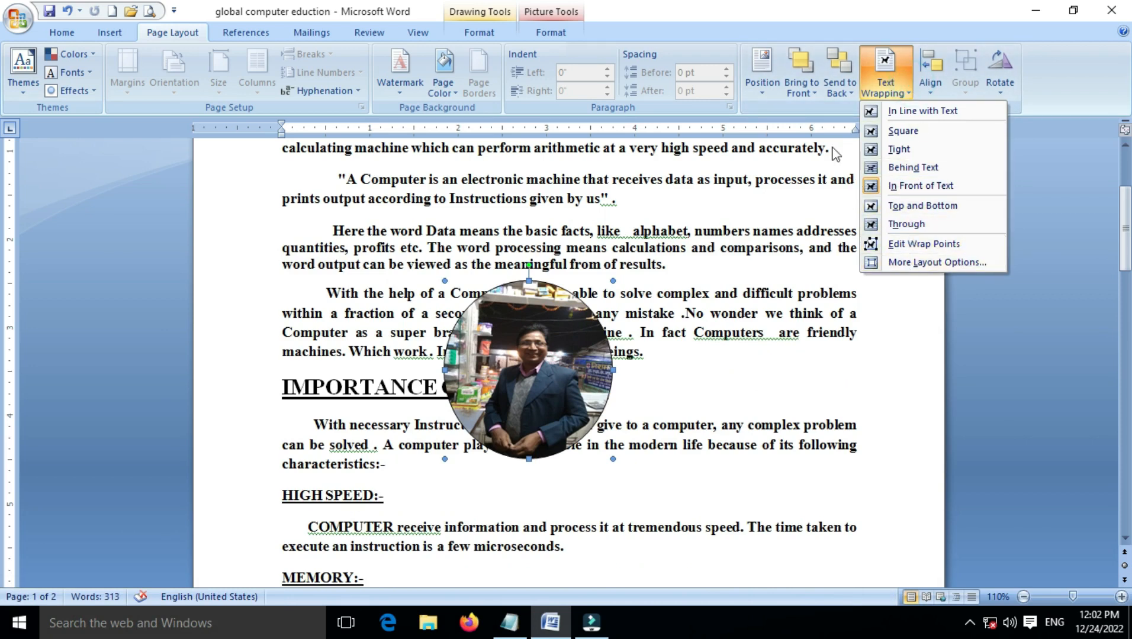
click(737, 280)
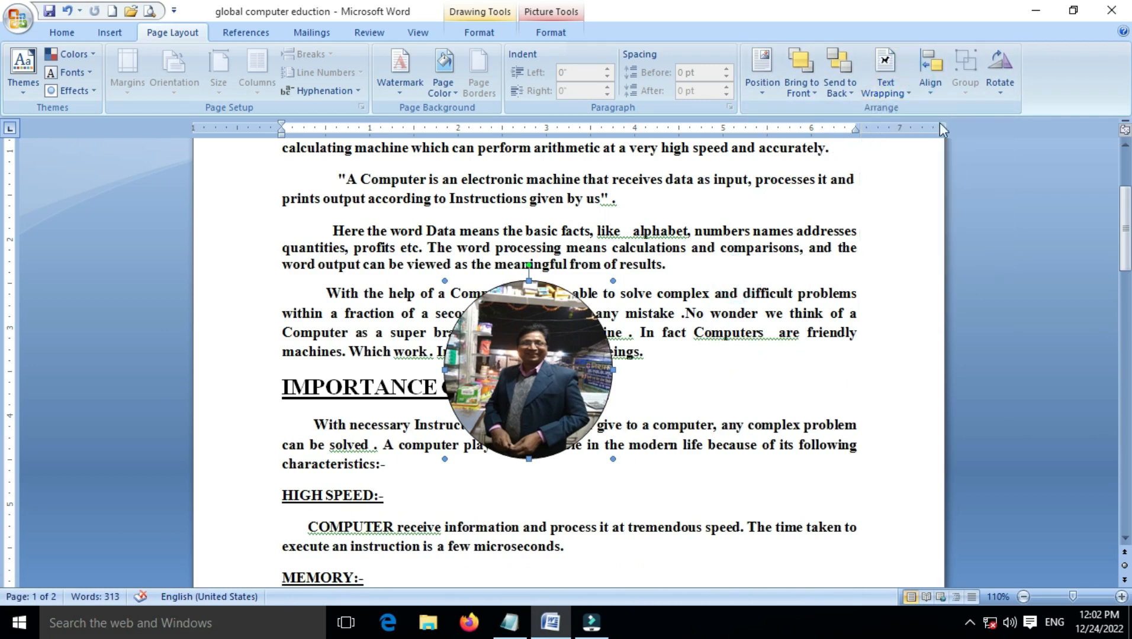
click(820, 93)
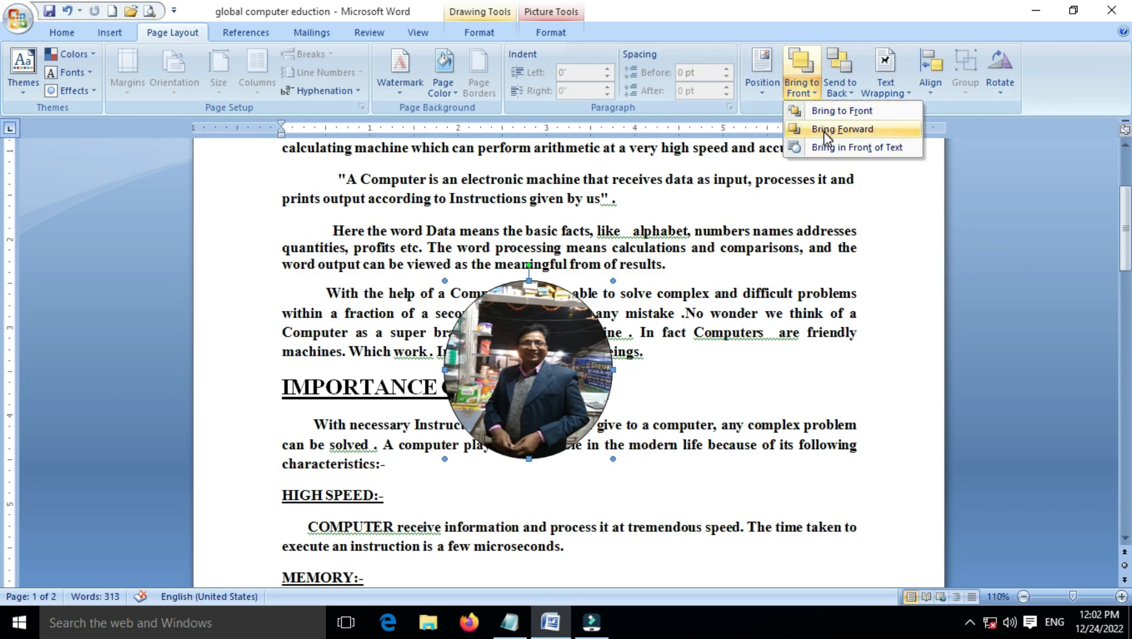
click(854, 93)
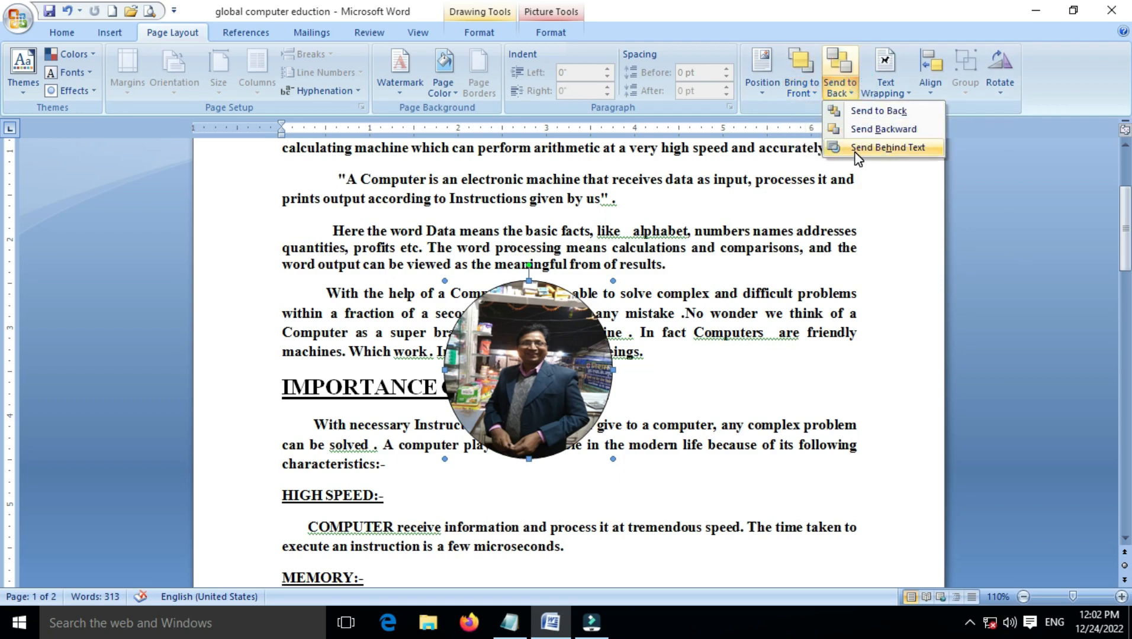
click(794, 239)
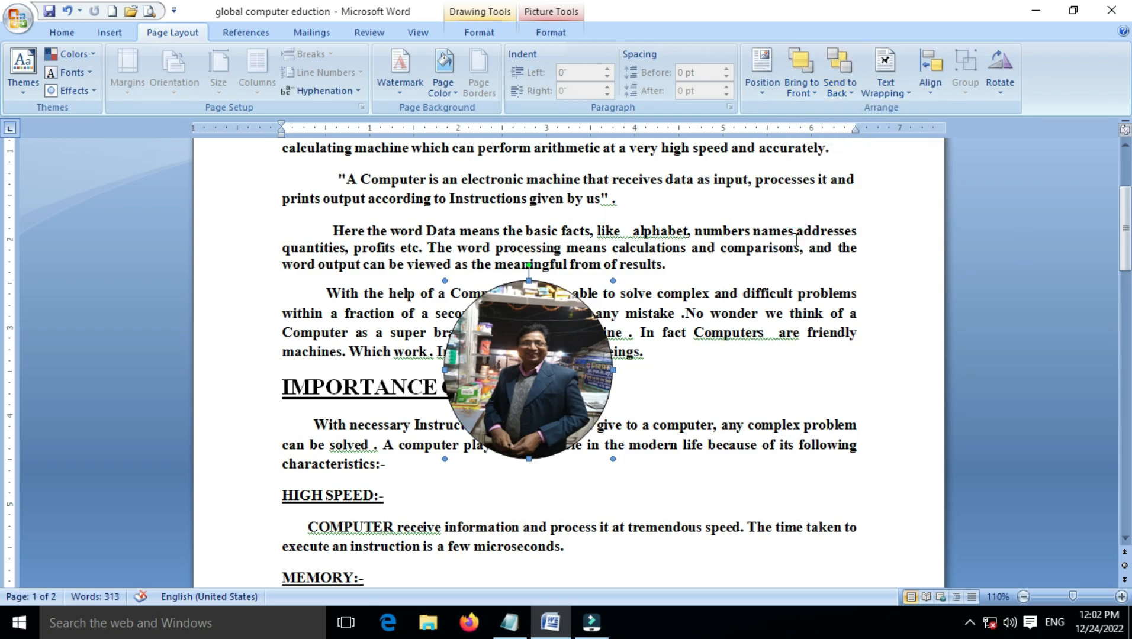
Step: Move the picture circle down through the document to the blank area below the last paragraph on page 2
scroll(797, 240, down, 1)
scroll(796, 239, down, 2)
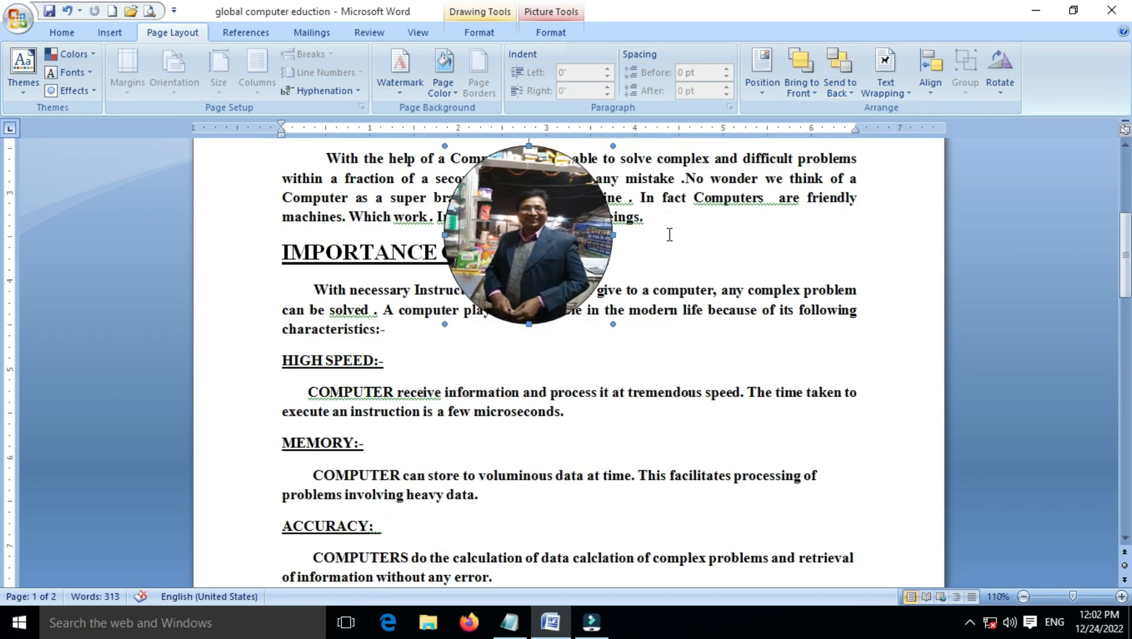
drag(545, 232, 546, 387)
scroll(546, 387, down, 3)
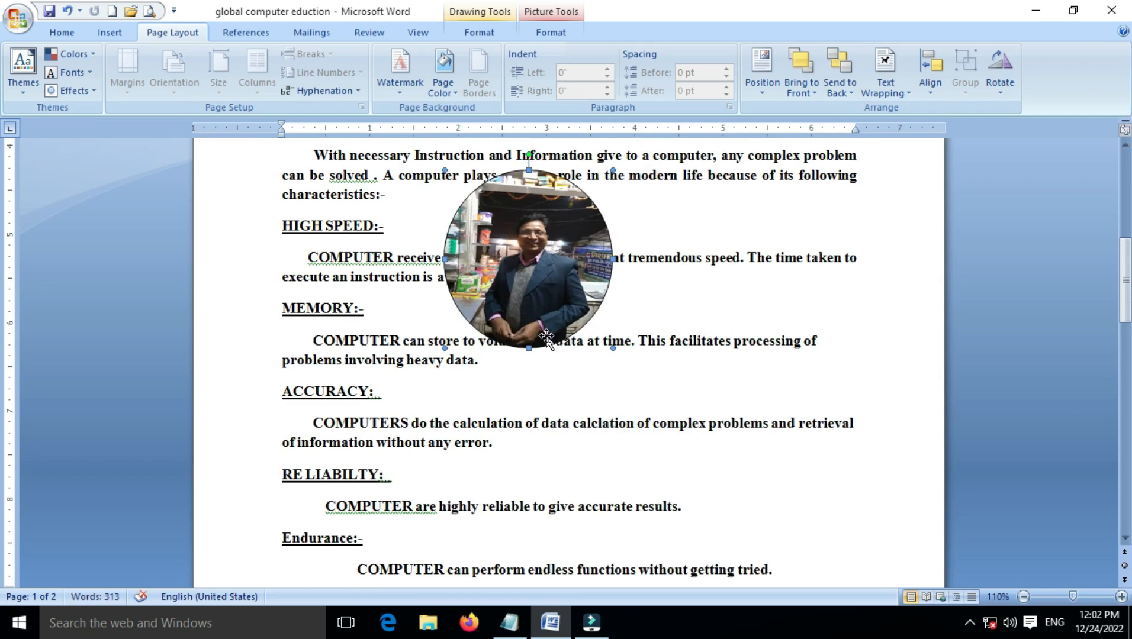
scroll(548, 356, down, 4)
drag(515, 142, 541, 466)
scroll(541, 466, down, 4)
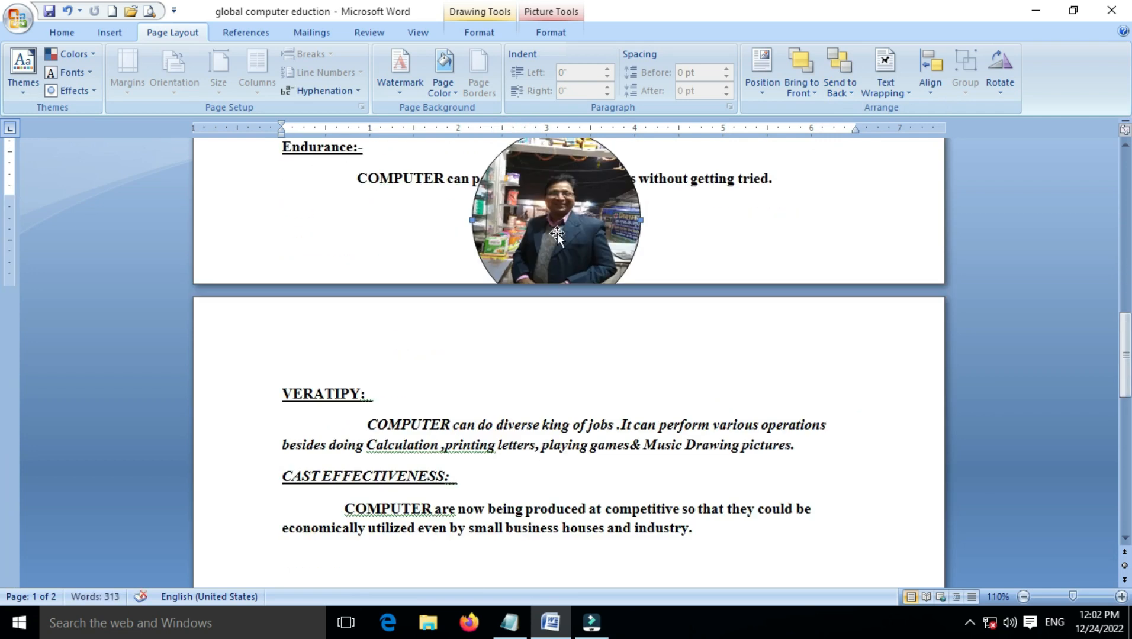
drag(556, 233, 559, 457)
scroll(561, 454, down, 4)
drag(559, 272, 561, 516)
drag(543, 464, 543, 486)
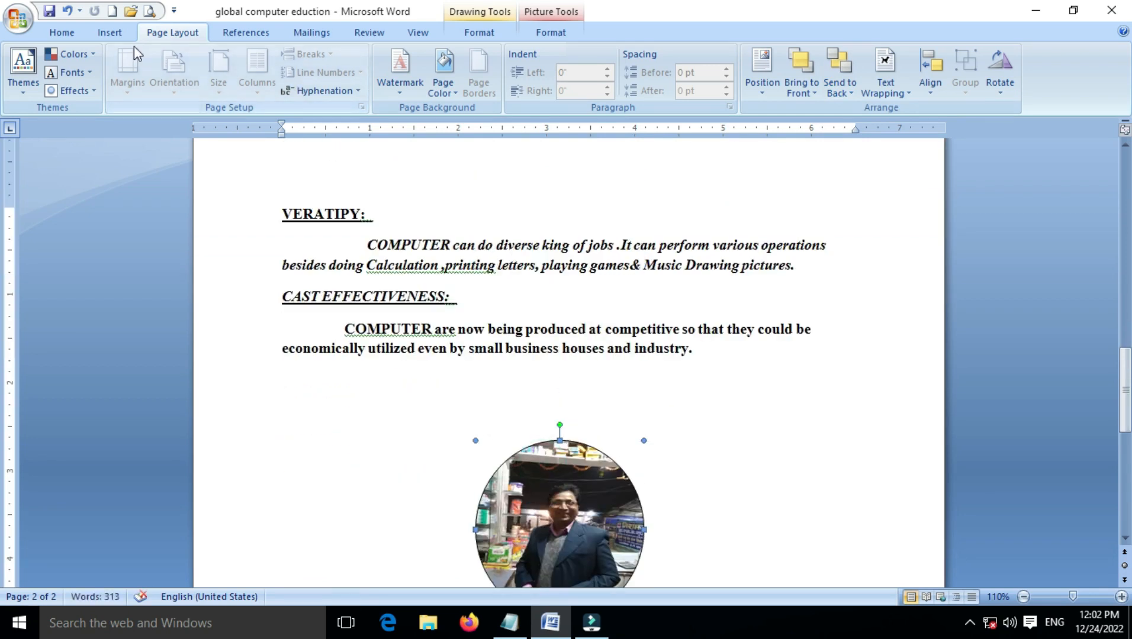
Step: Draw a rounded rectangle about 1.31" wide and 2.06" high to the right of the circle and give it the orange shape style
click(114, 36)
click(255, 78)
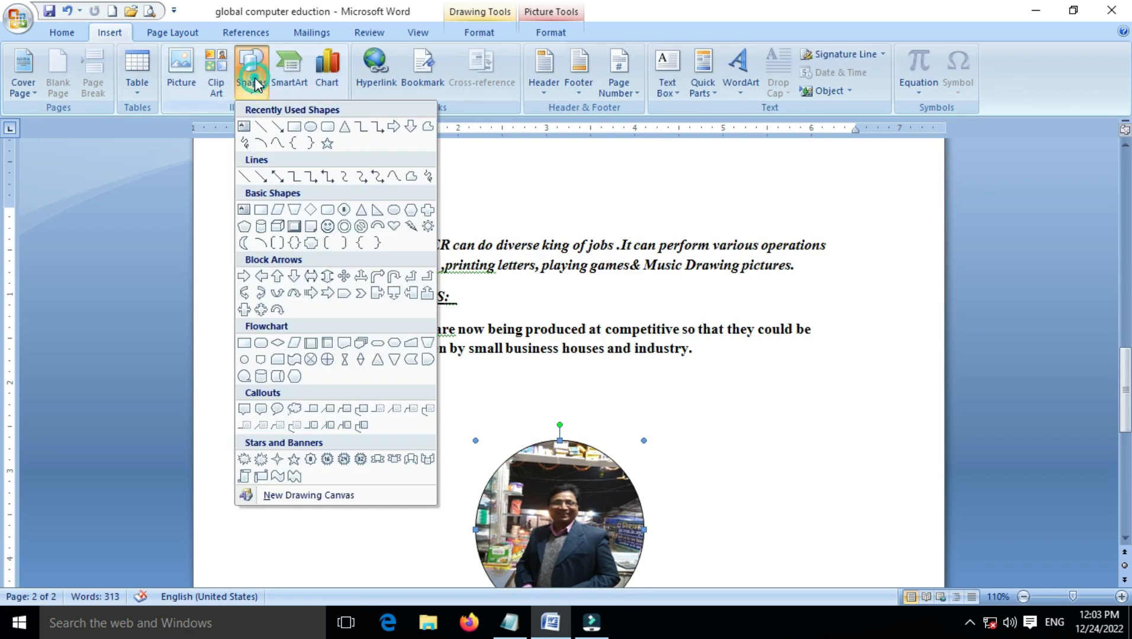
click(328, 127)
scroll(544, 238, down, 2)
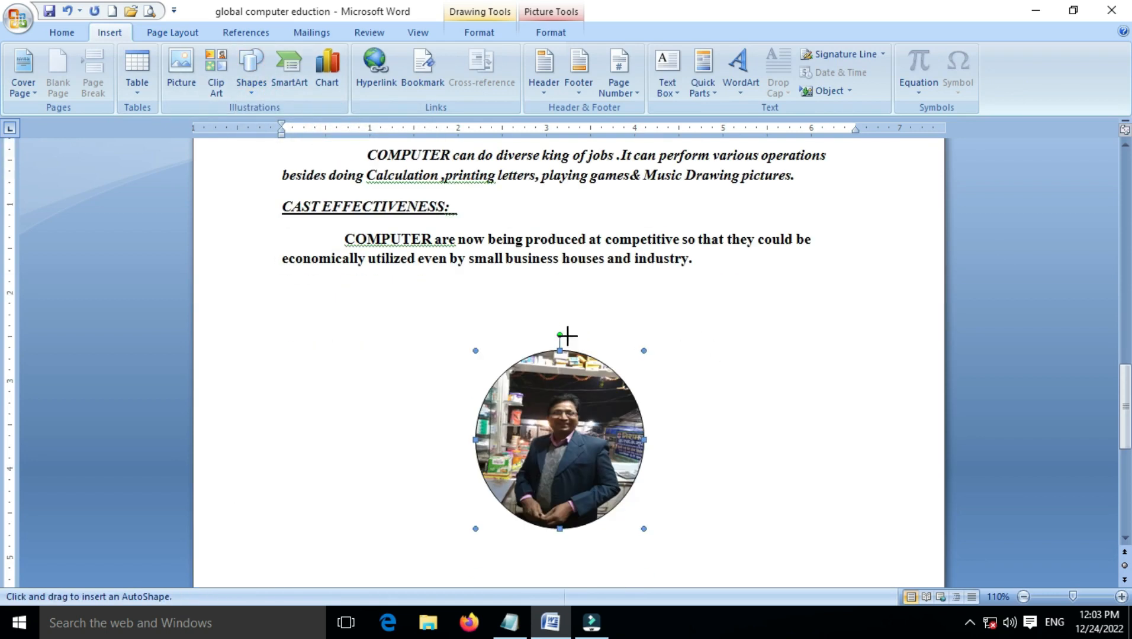
click(713, 315)
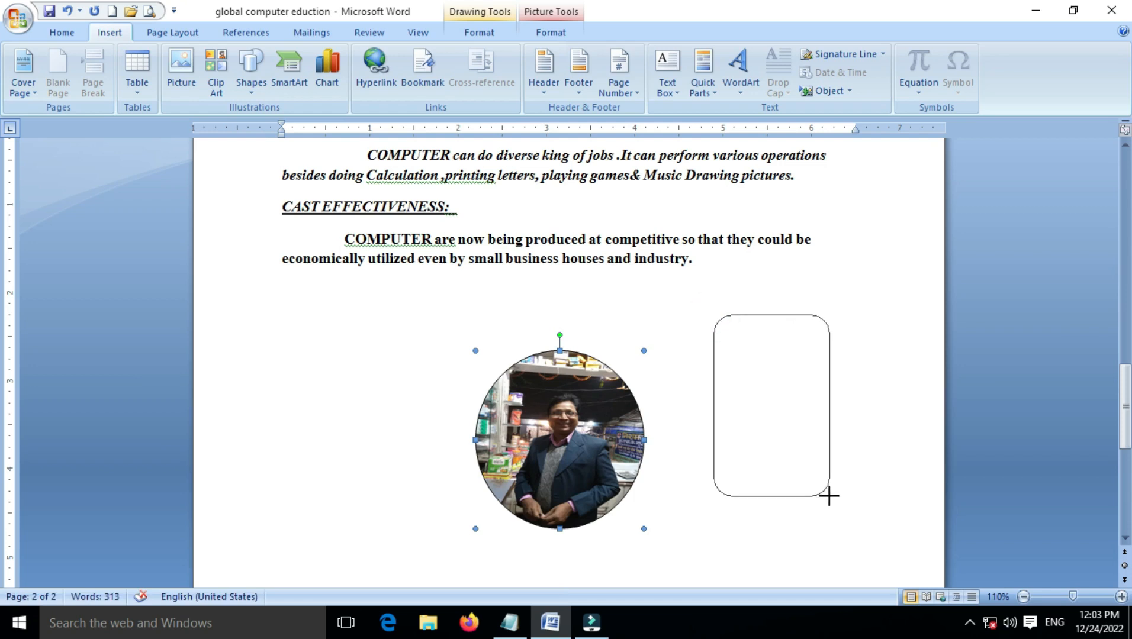
drag(829, 496, 830, 496)
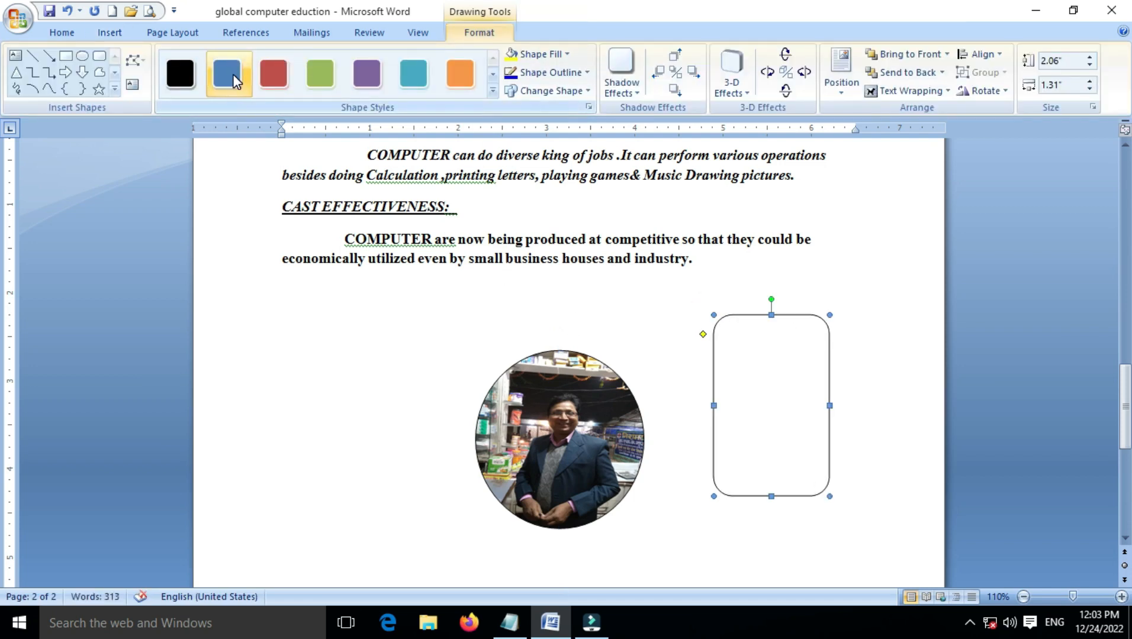
click(463, 70)
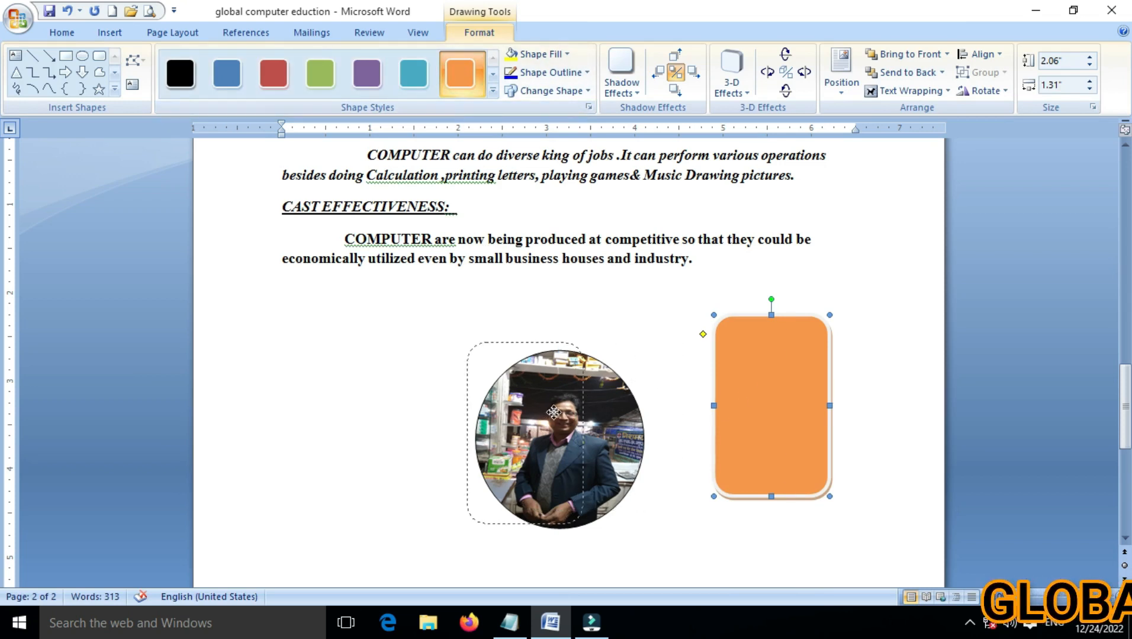
Step: Stretch the orange rectangle to a height of about 2.62" and place it directly to the right of the picture circle
drag(567, 414, 566, 414)
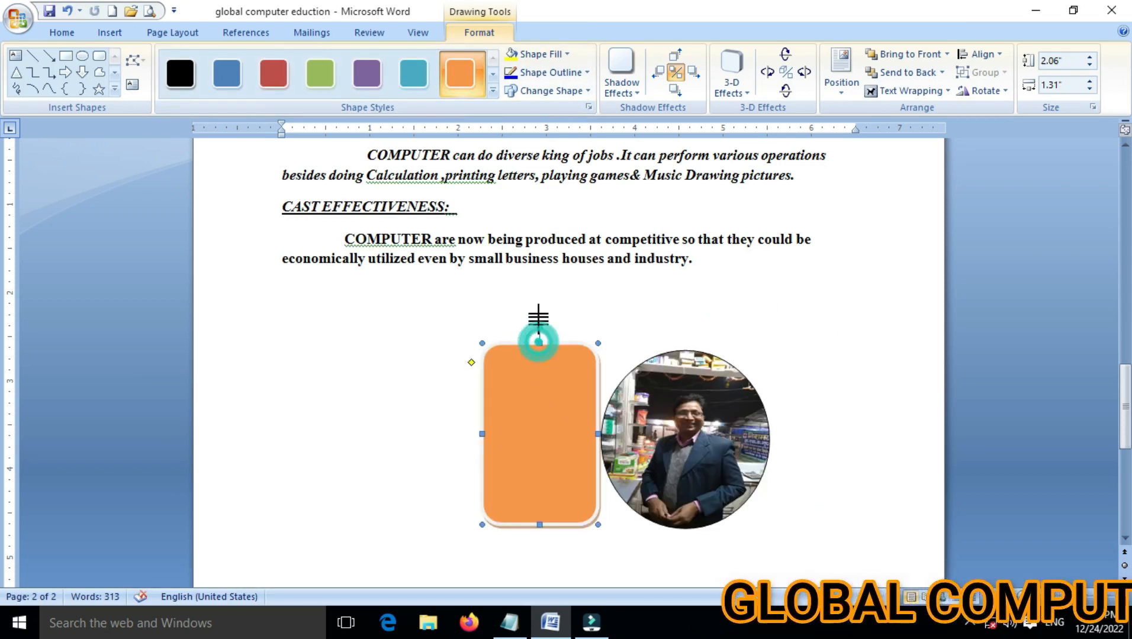
drag(539, 343, 539, 308)
drag(542, 524, 540, 539)
drag(596, 423, 714, 442)
Step: Apply Tight wrapping to the orange rectangle and overlap the two shapes so the picture circle sits centred over it
click(888, 91)
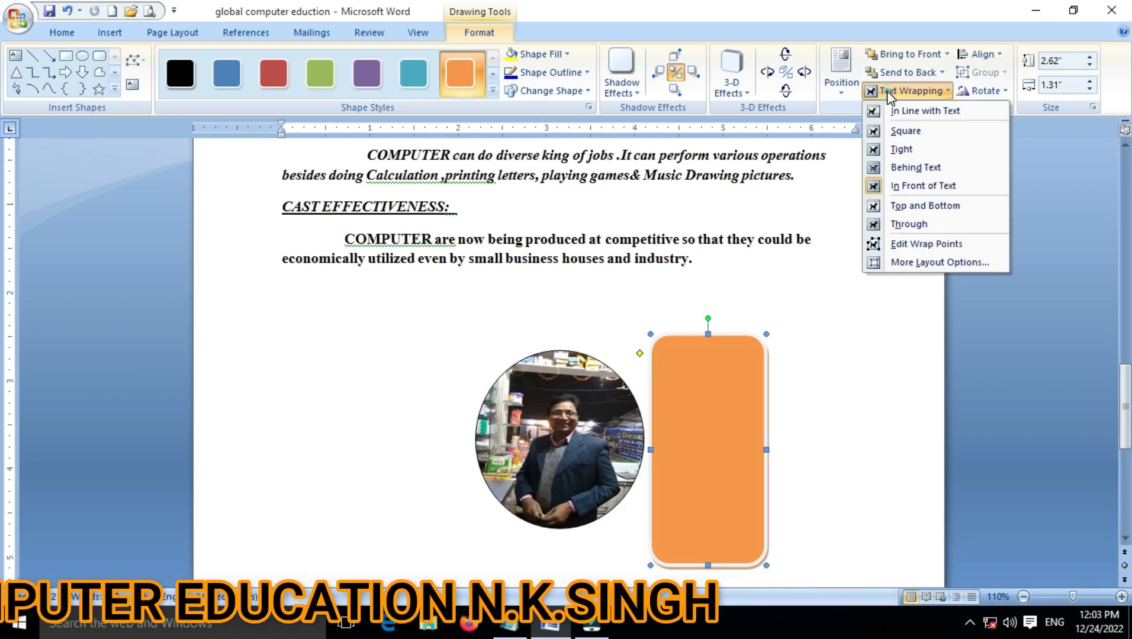
click(901, 149)
drag(690, 407, 626, 404)
drag(543, 407, 548, 419)
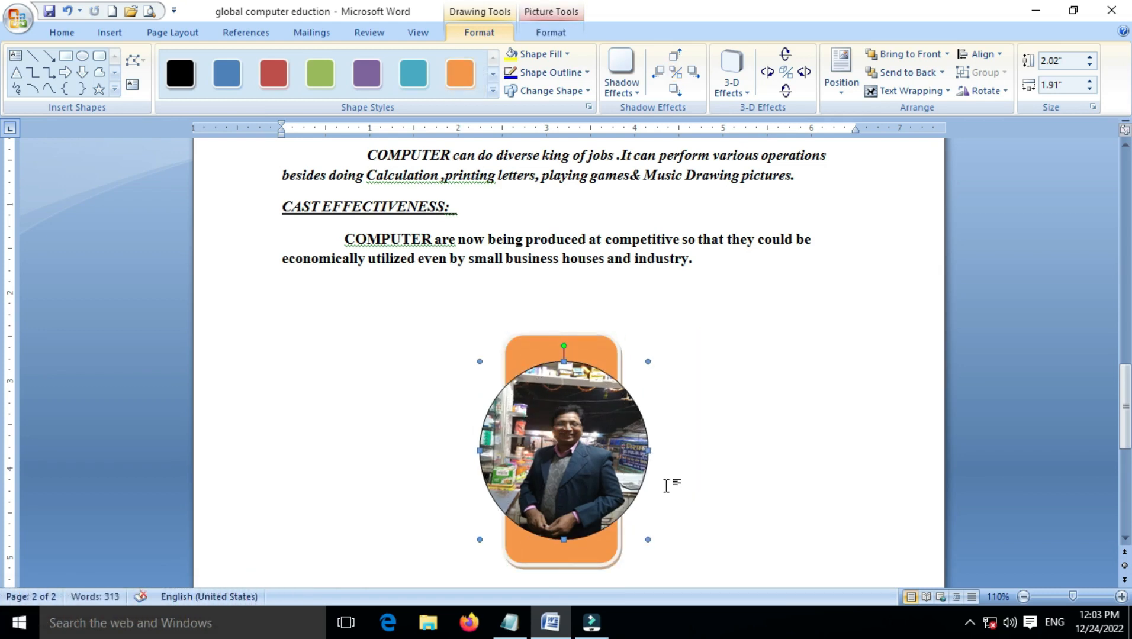